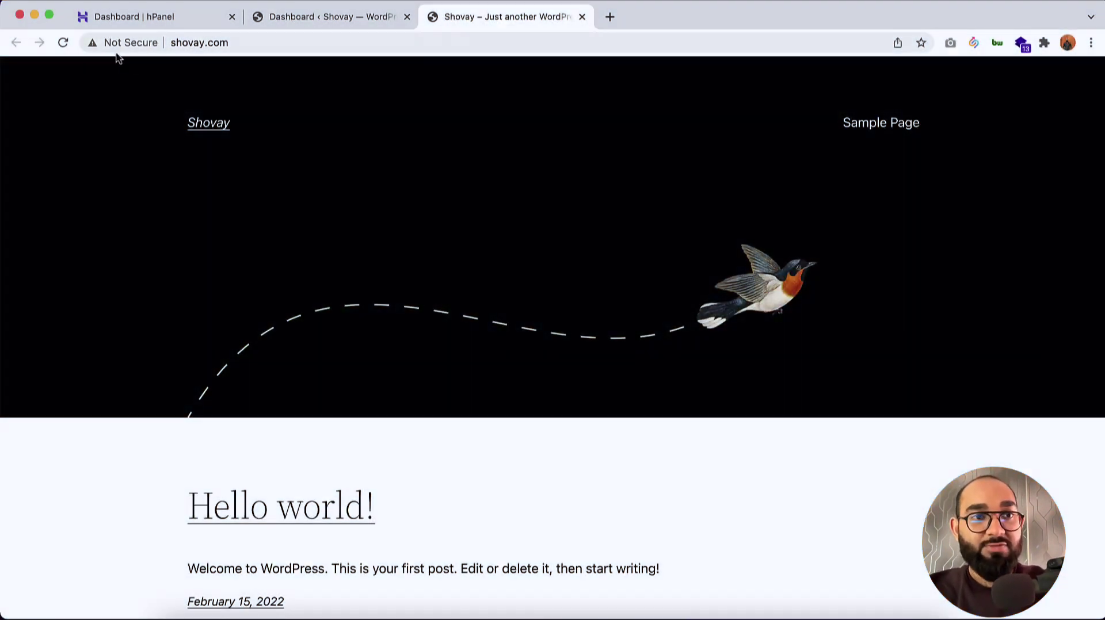
Reload shovay.com, which still shows Not Secure, and switch to the Shovay admin Dashboard
left_click(68, 46)
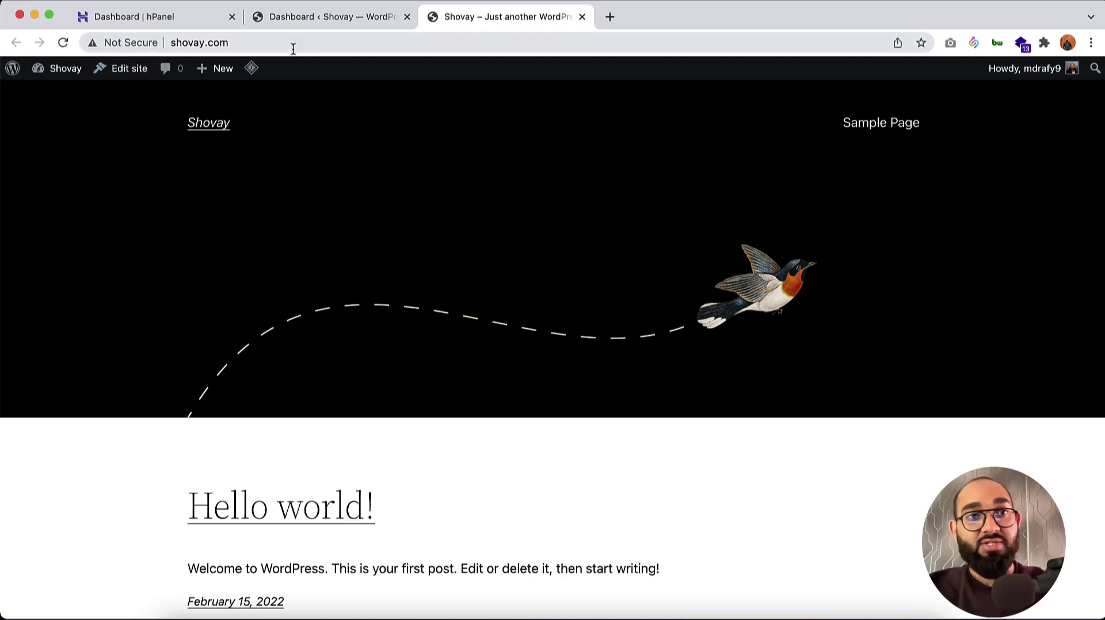
left_click(325, 19)
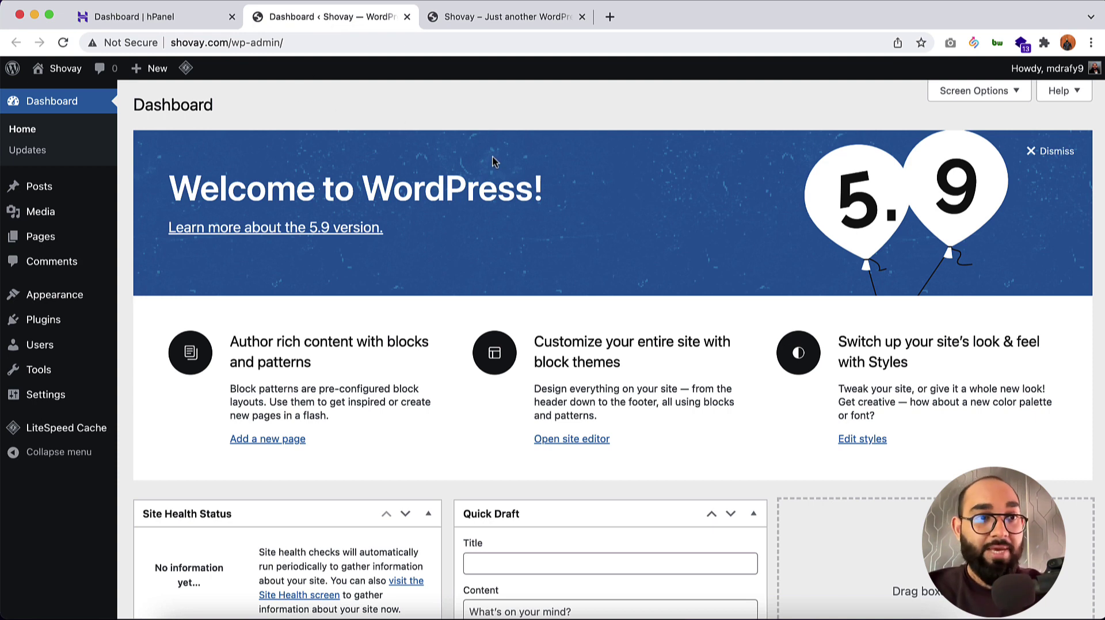
Search the plugin directory for 'free ssl', then install and activate WP Encryption
mouse_move(74, 320)
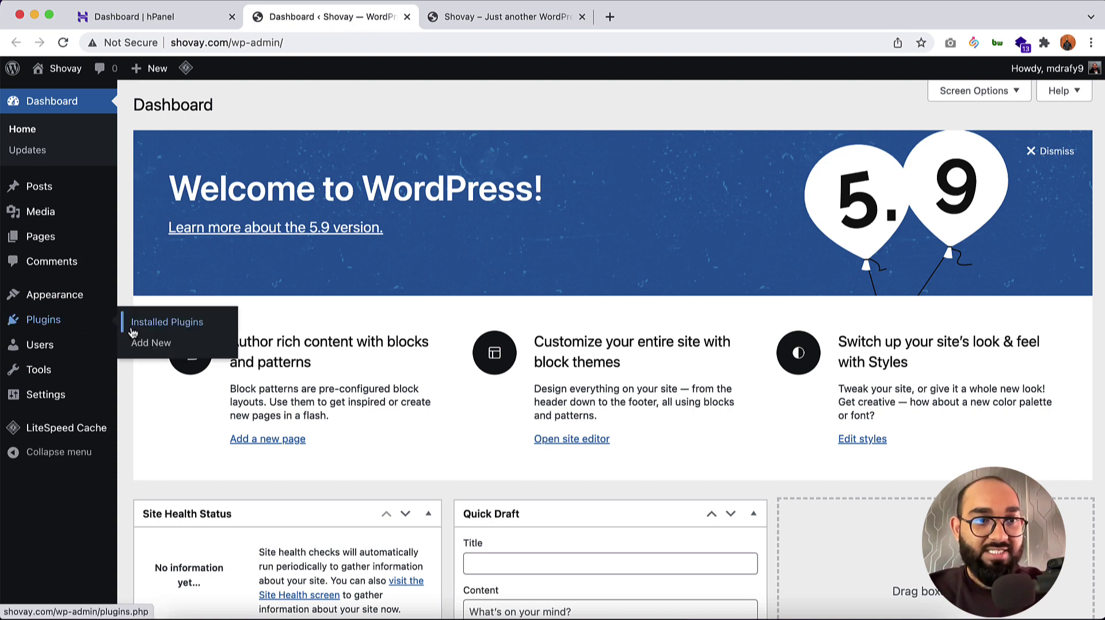
left_click(150, 343)
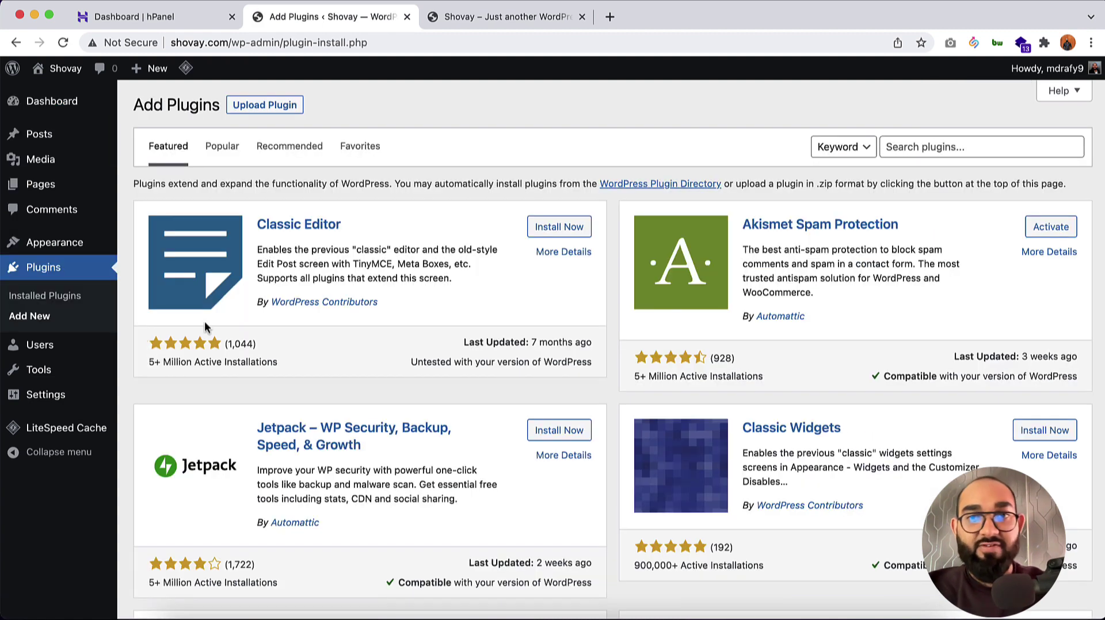
left_click(974, 149)
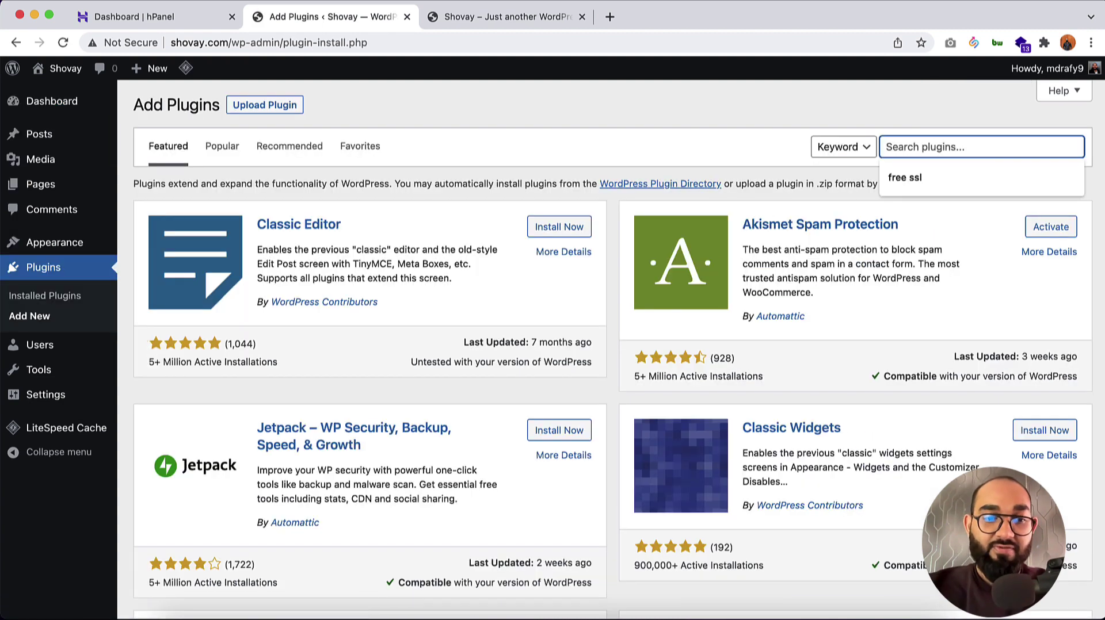
type("free ssl")
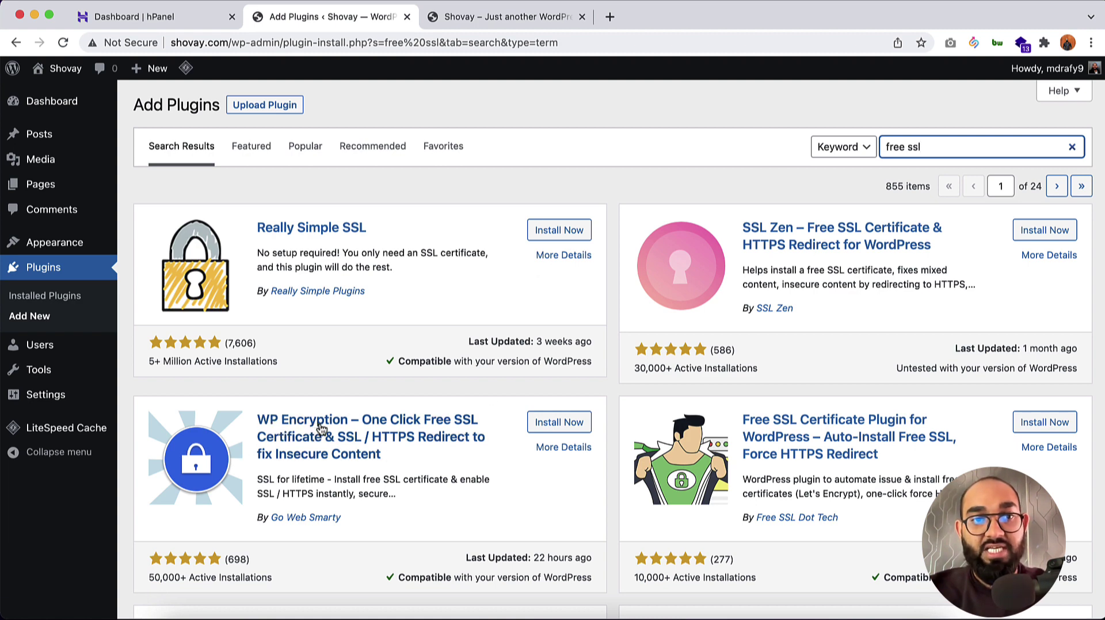
left_click(558, 424)
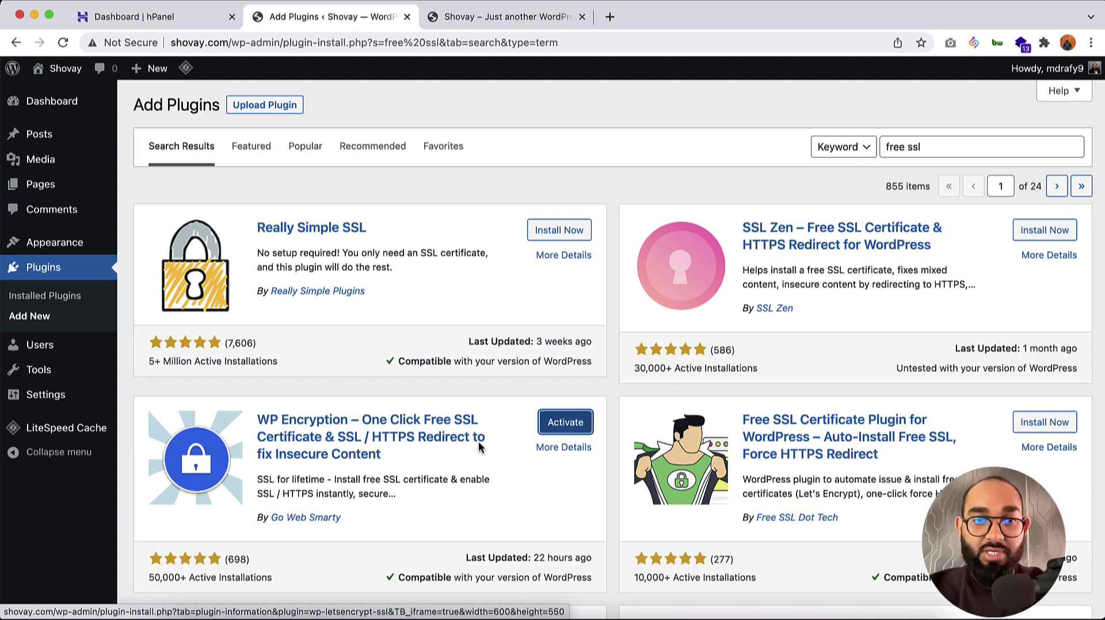
left_click(591, 424)
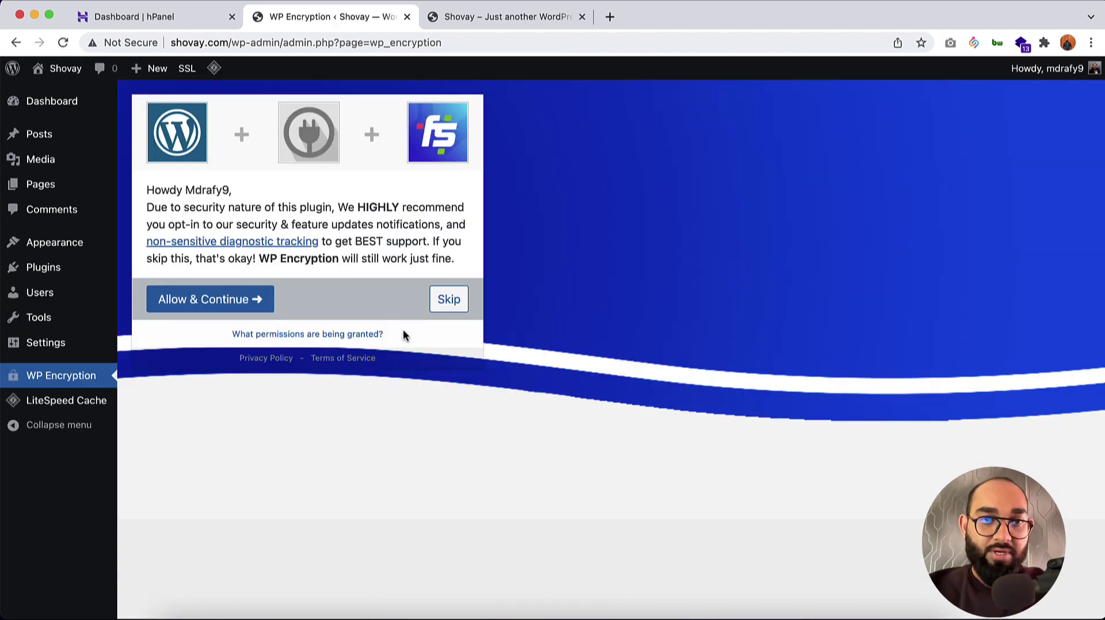
Skip the WP Encryption opt-in and choose the FREE plan
left_click(445, 300)
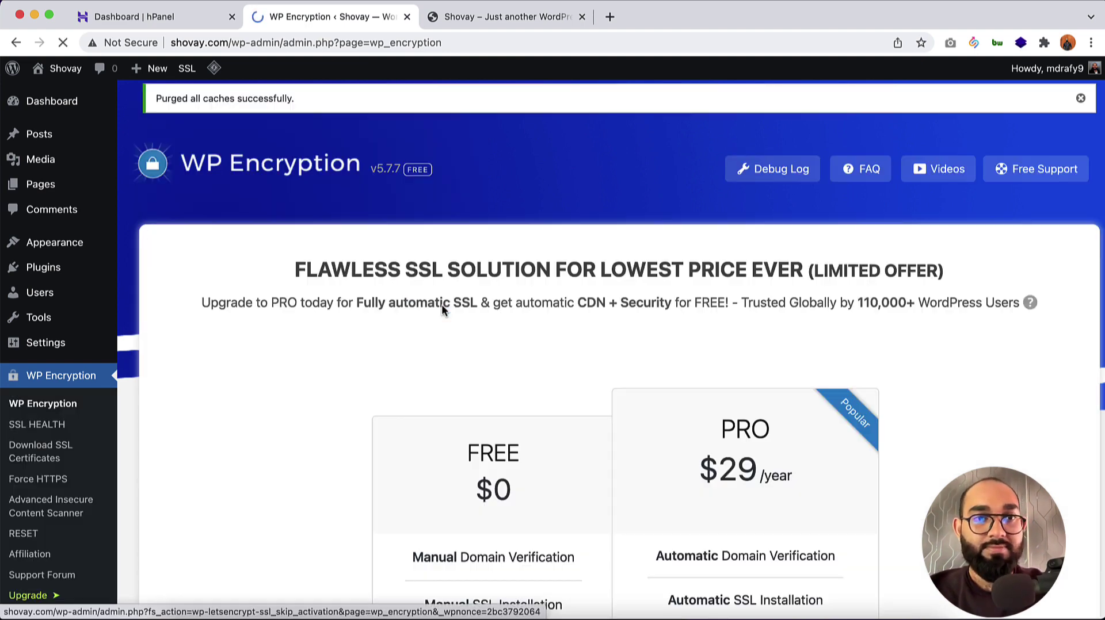
scroll(442, 307, "down", 2)
scroll(442, 309, "down", 5)
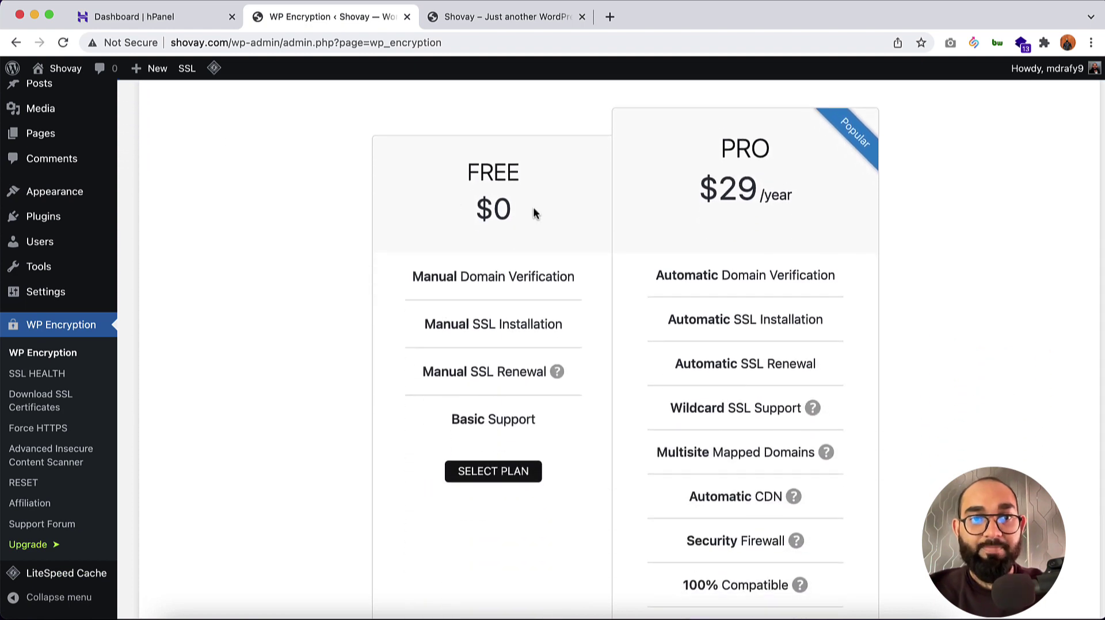
left_click(493, 478)
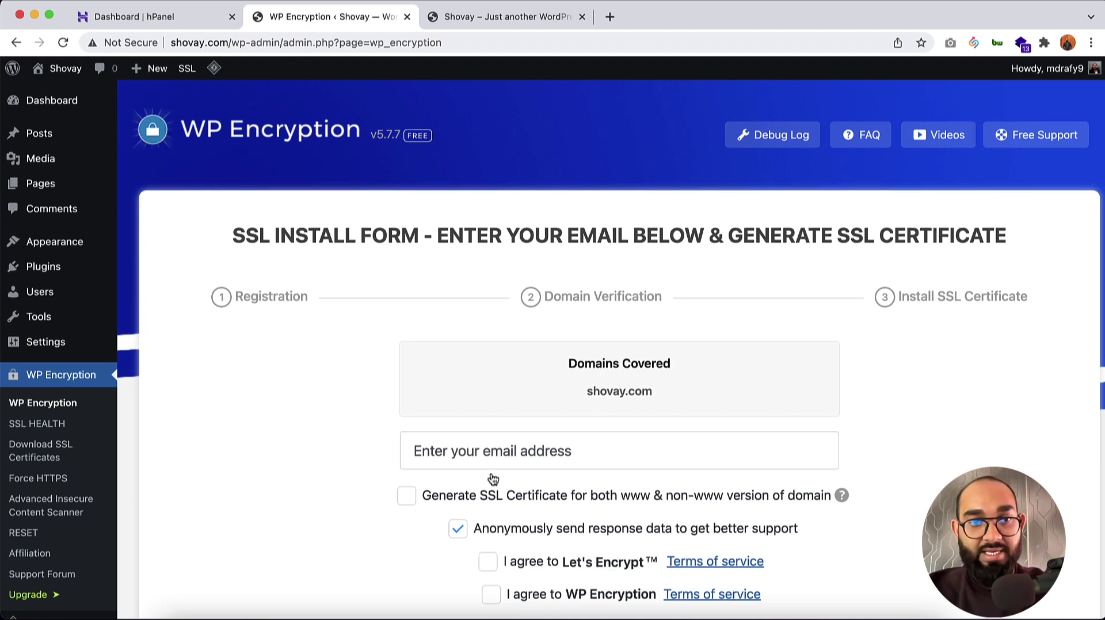
Include www, accept both terms, autofill the contact e-mail, and generate the SSL certificate
scroll(493, 479, "down", 3)
left_click(408, 371)
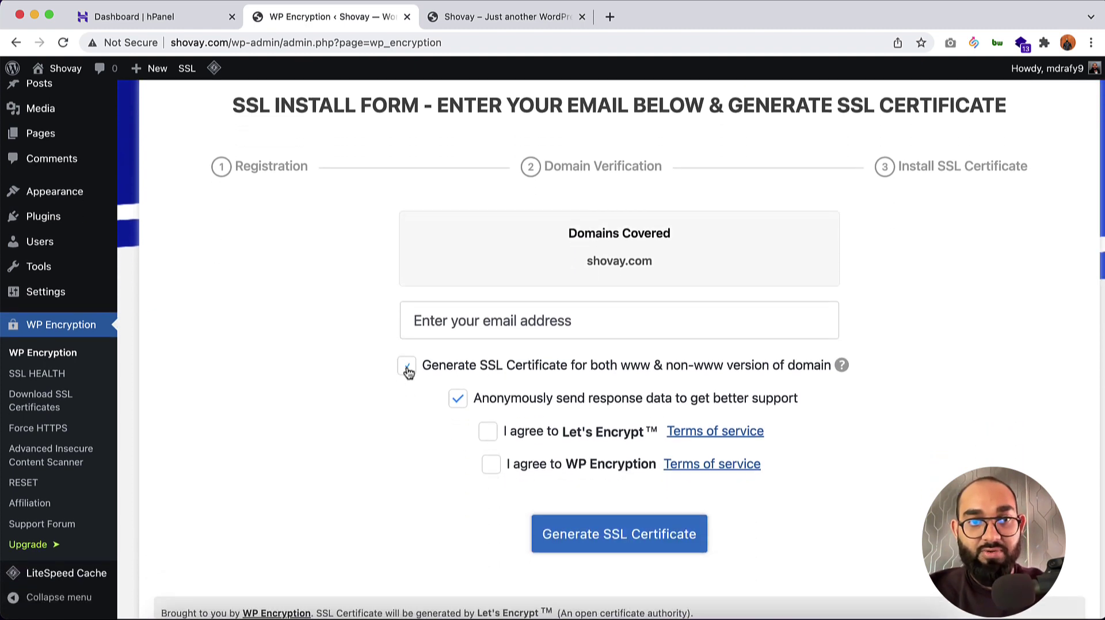
left_click(488, 448)
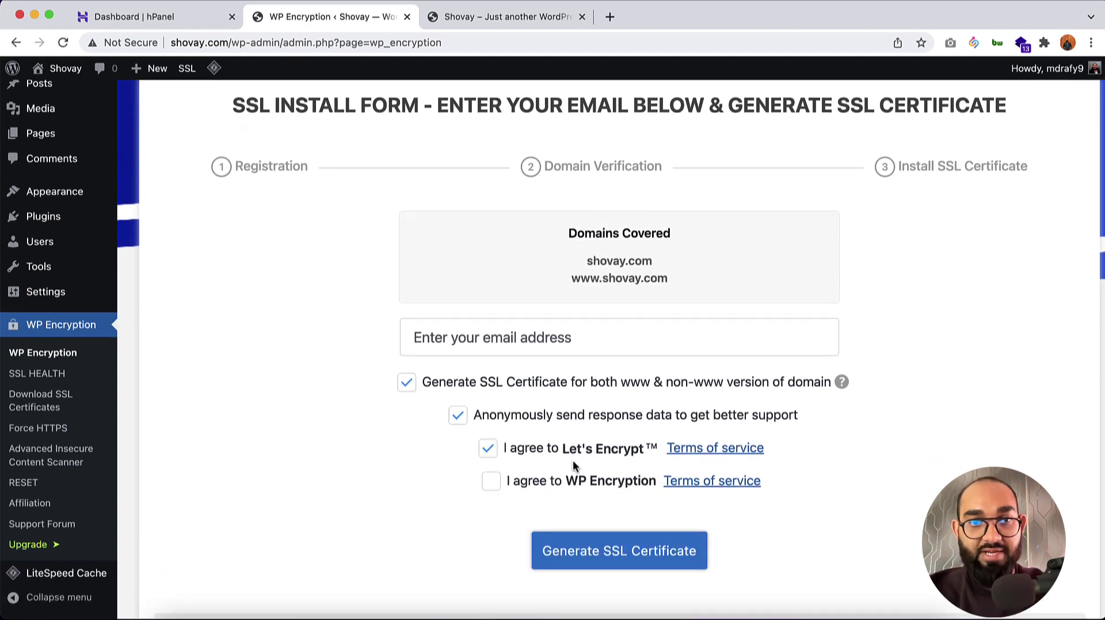
left_click(491, 483)
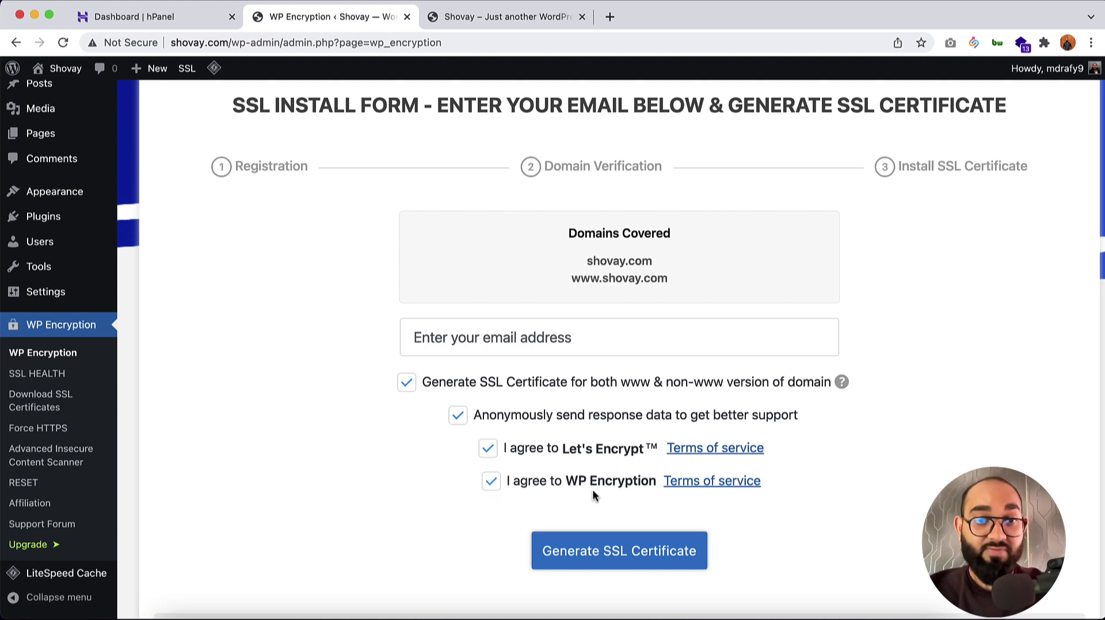
left_click(611, 336)
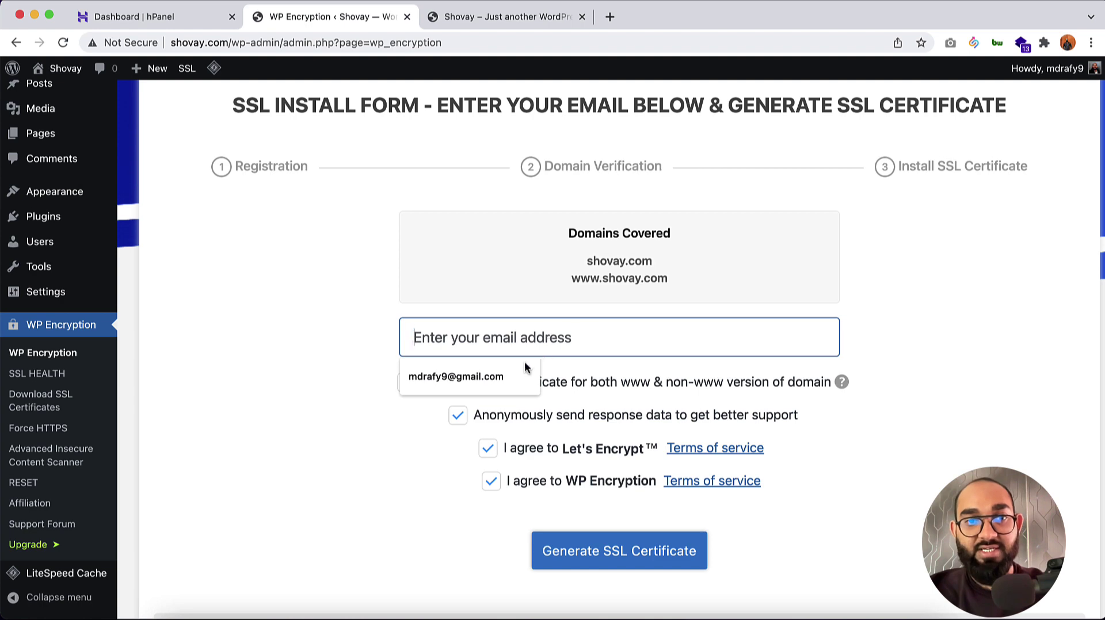
left_click(525, 371)
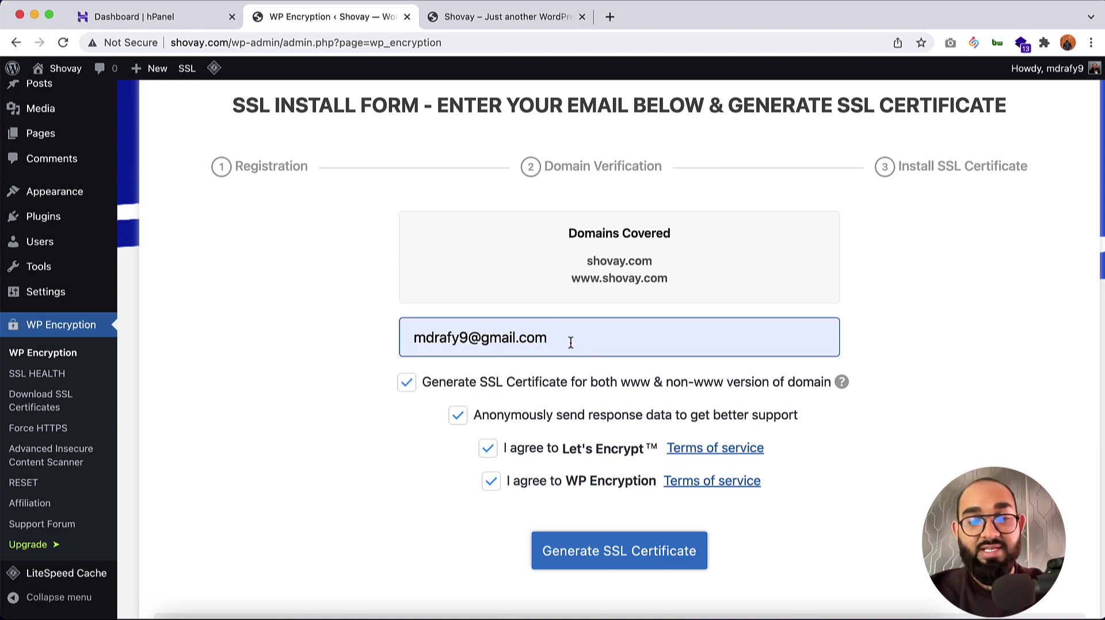
left_click(589, 550)
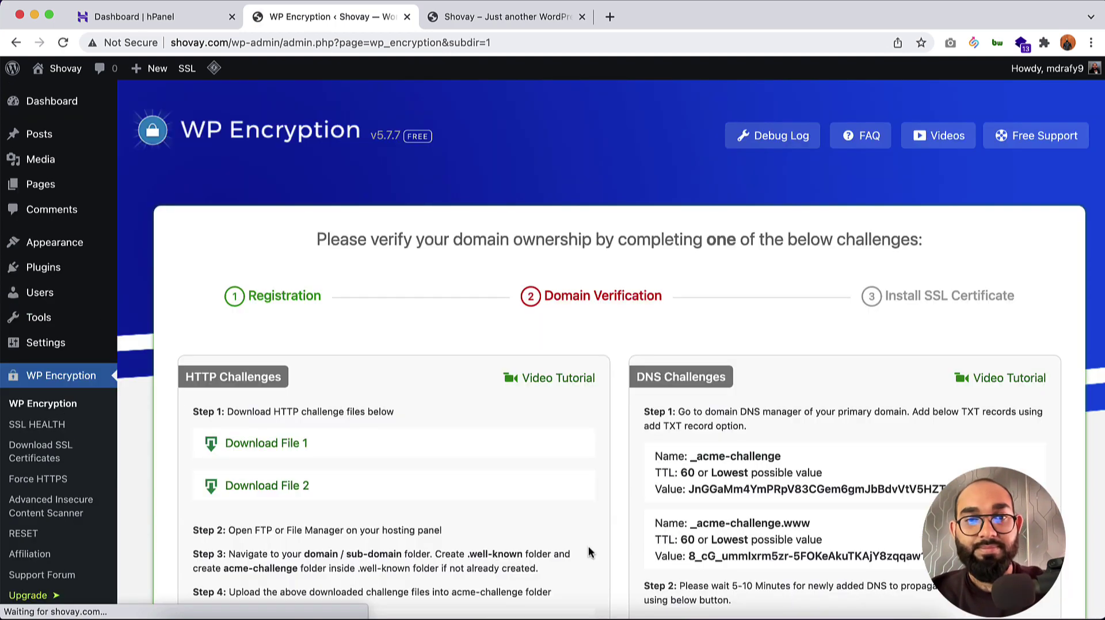
Download HTTP challenge File 1 and File 2 from the Domain Verification page
scroll(697, 286, "down", 3)
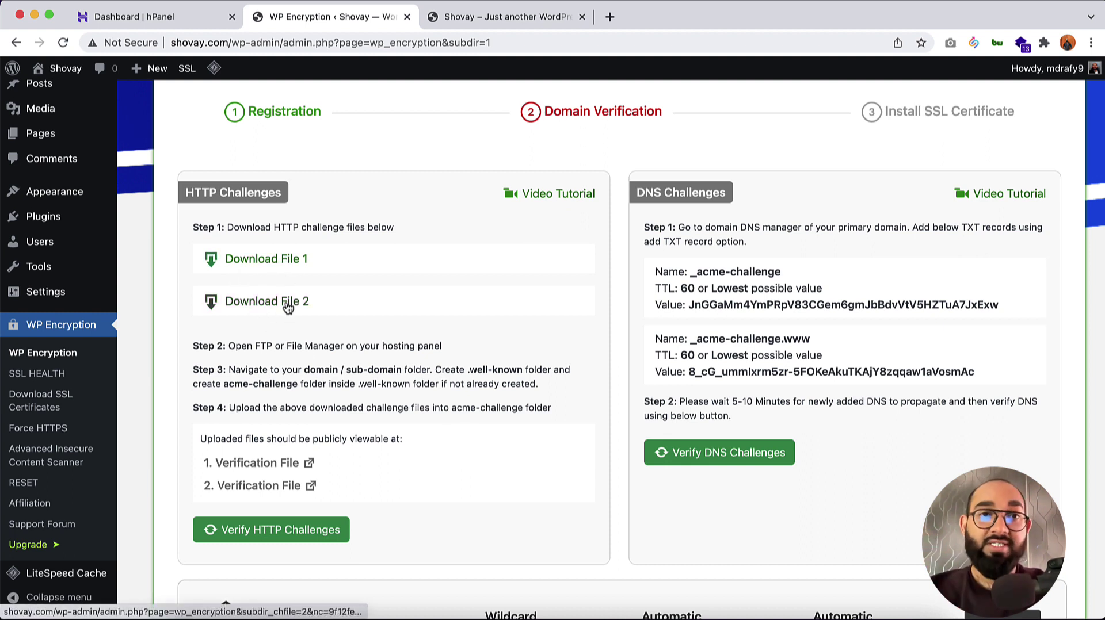
left_click(278, 266)
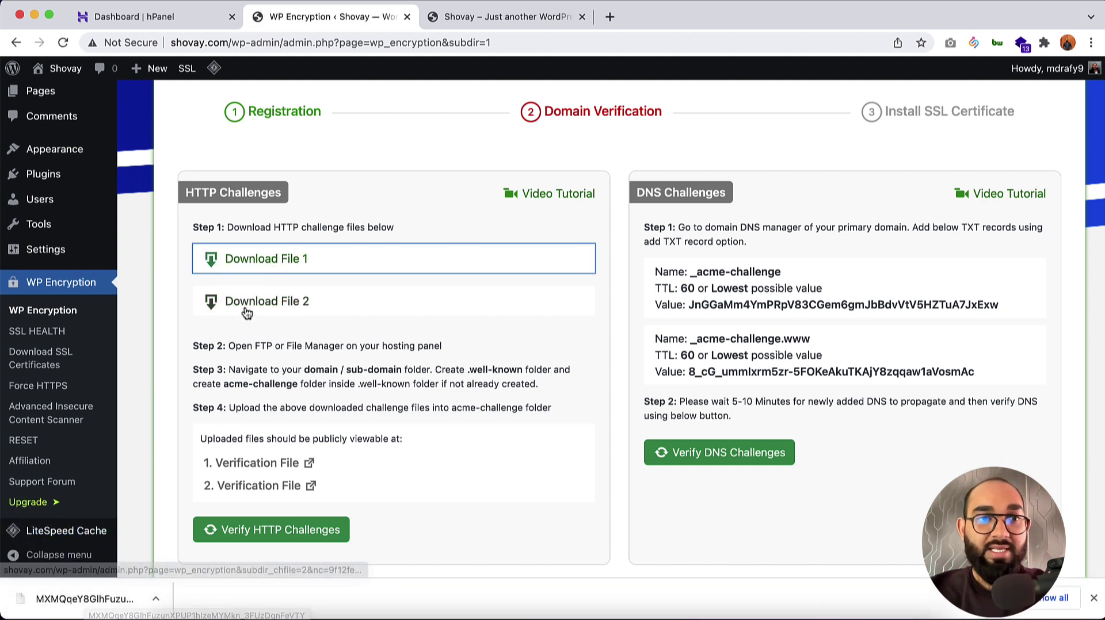
left_click(246, 311)
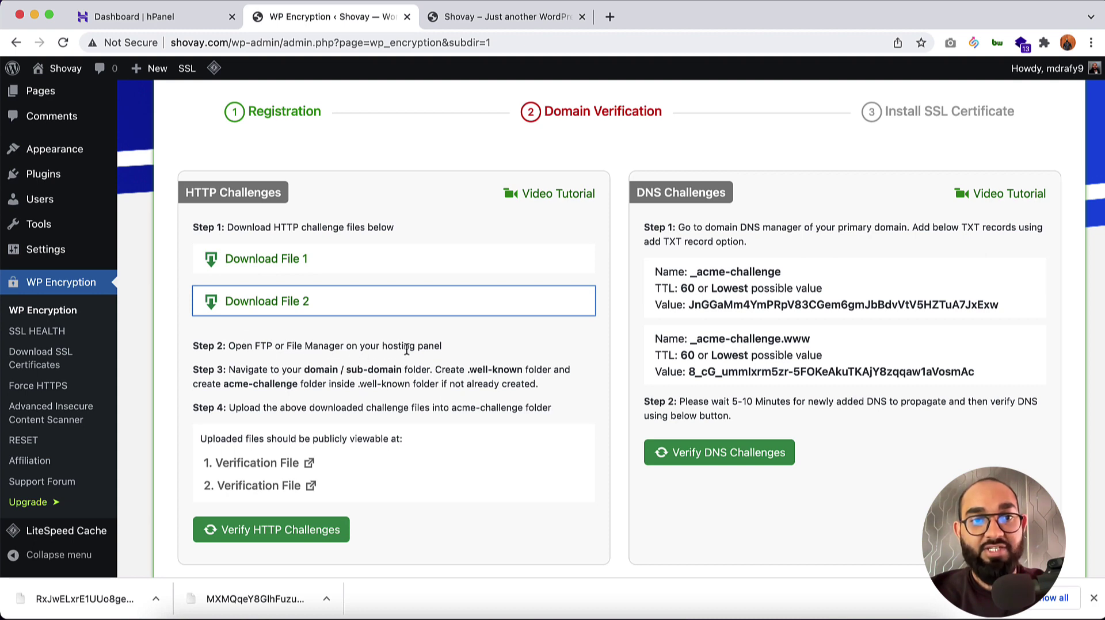
Open the site's File Manager from hPanel, showing the root folder with public_html
left_click(190, 25)
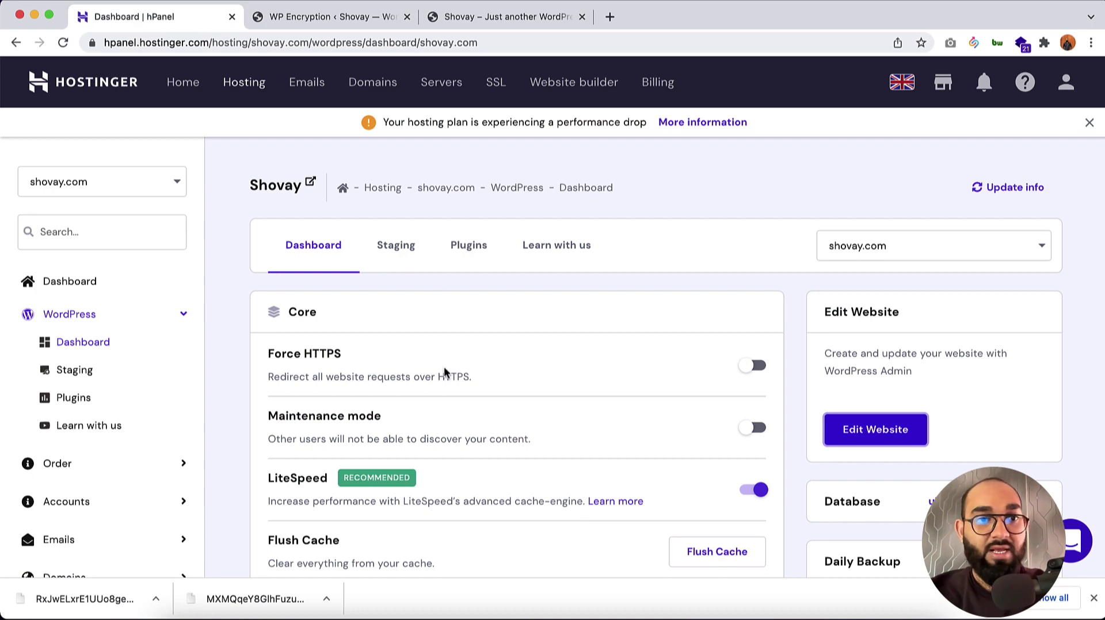
scroll(449, 374, "down", 5)
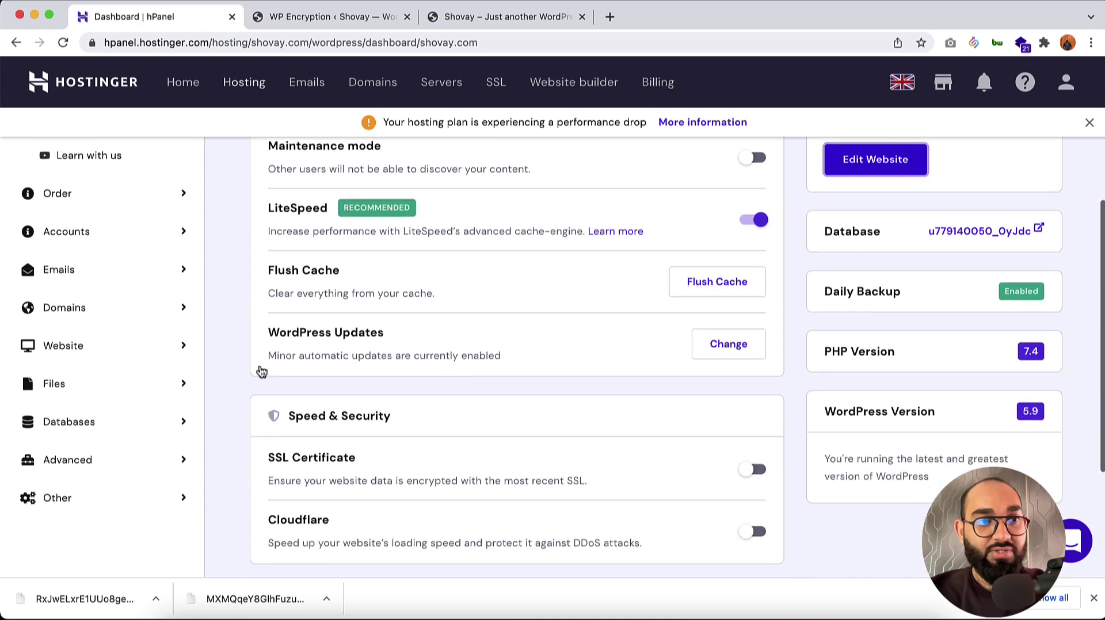
left_click(60, 383)
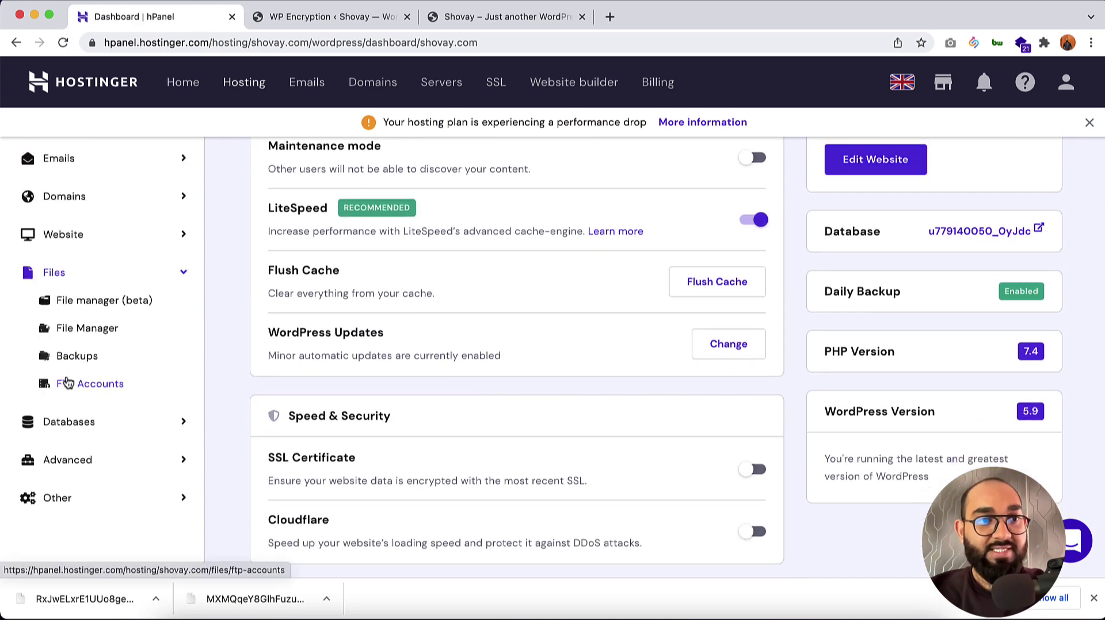
left_click(84, 329)
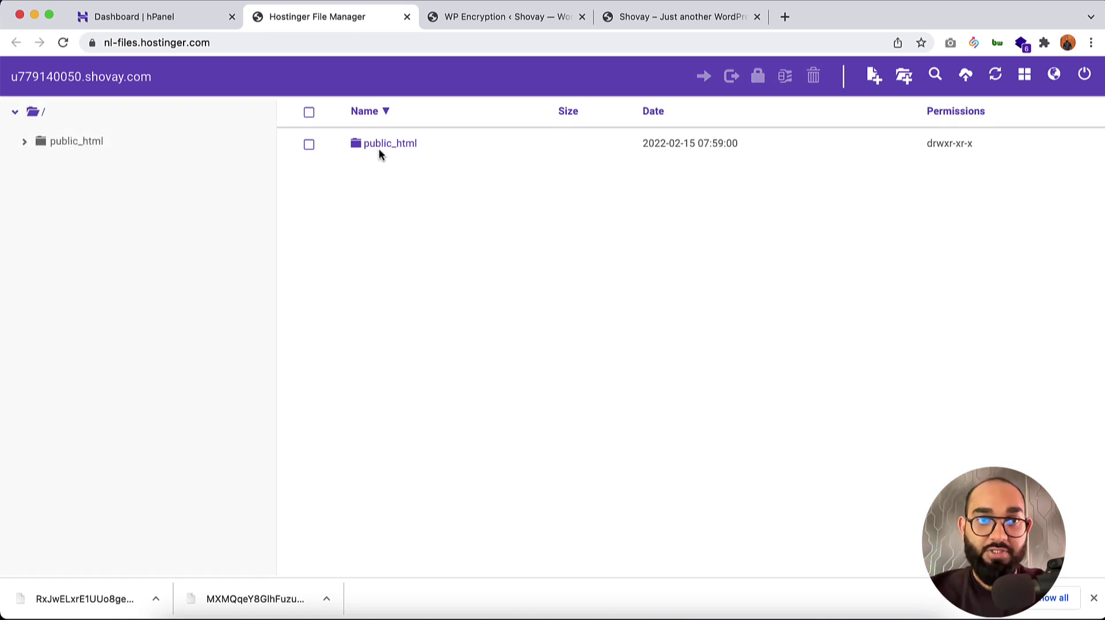
key("ctrl+shift+Tab")
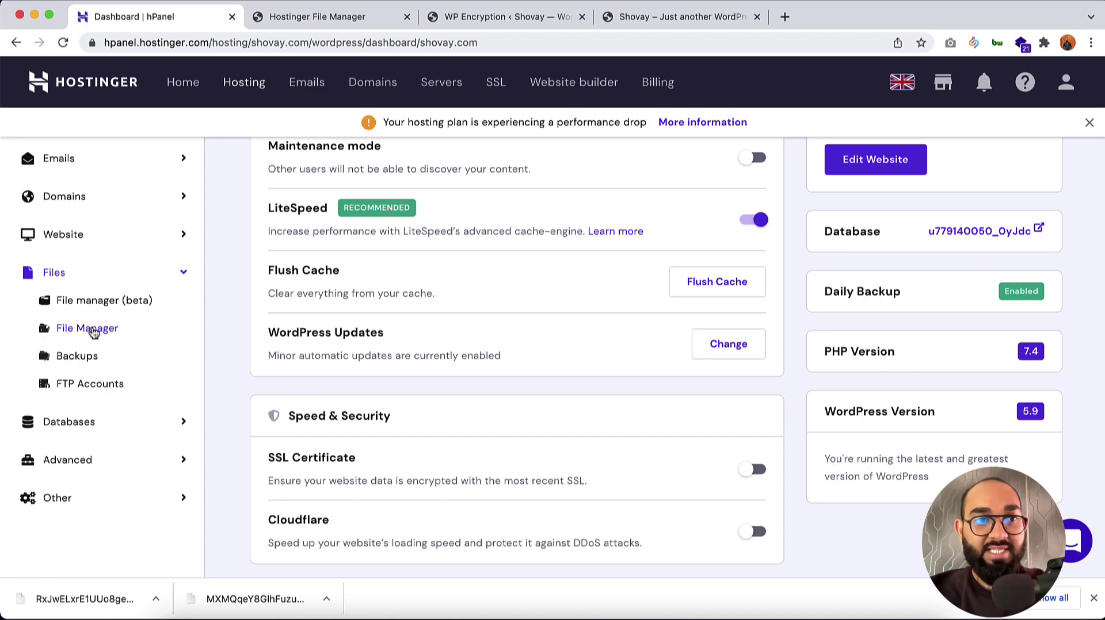
scroll(415, 394, "down", 3)
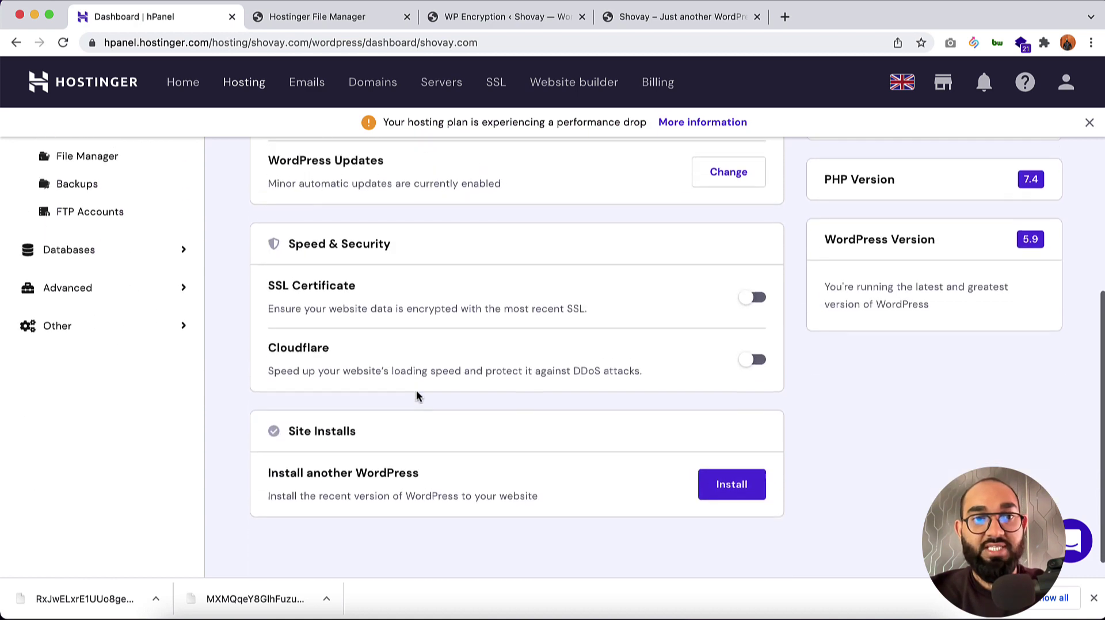
scroll(416, 394, "up", 10)
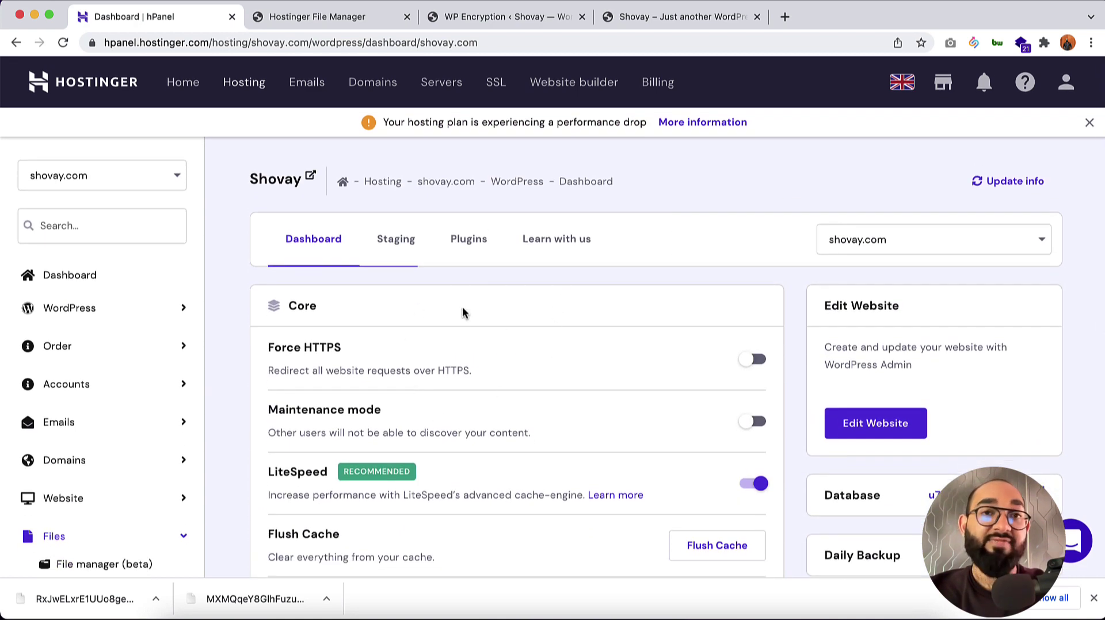
left_click(437, 182)
left_click(350, 17)
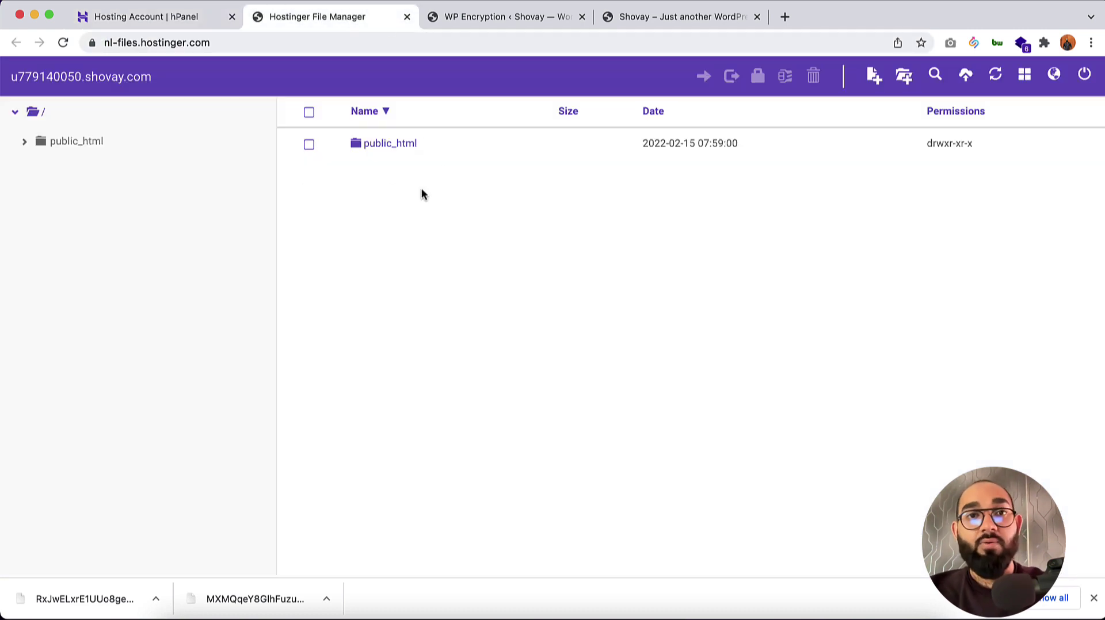
Copy the '.well-known' folder name from WP Encryption's Step 3 instructions
left_click(497, 17)
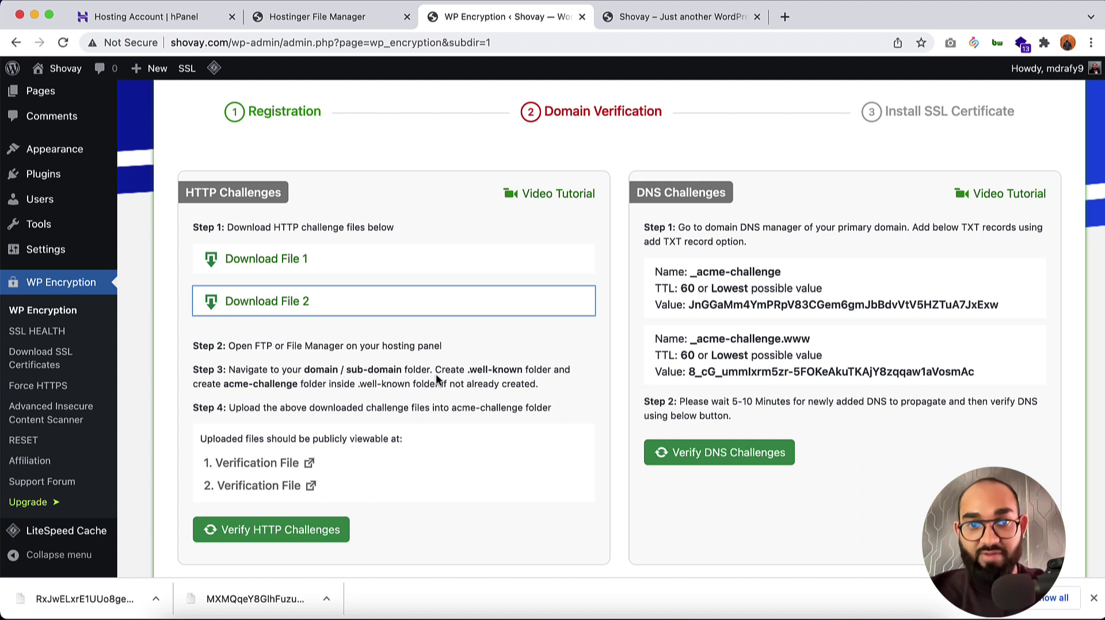
left_click_drag(468, 371, 514, 367)
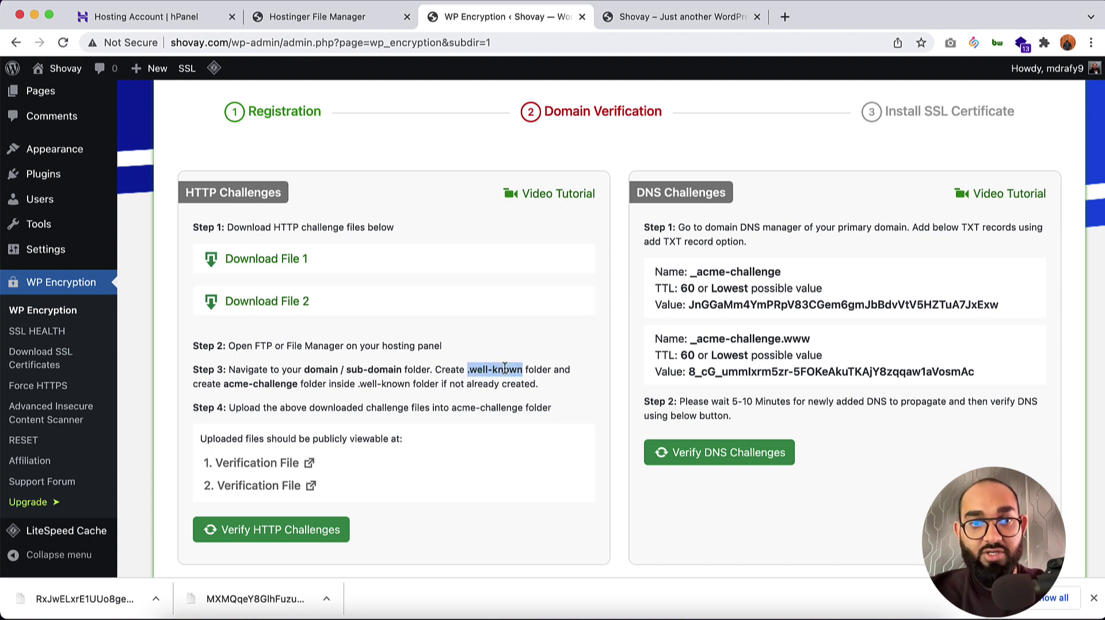
right_click(505, 373)
left_click(527, 401)
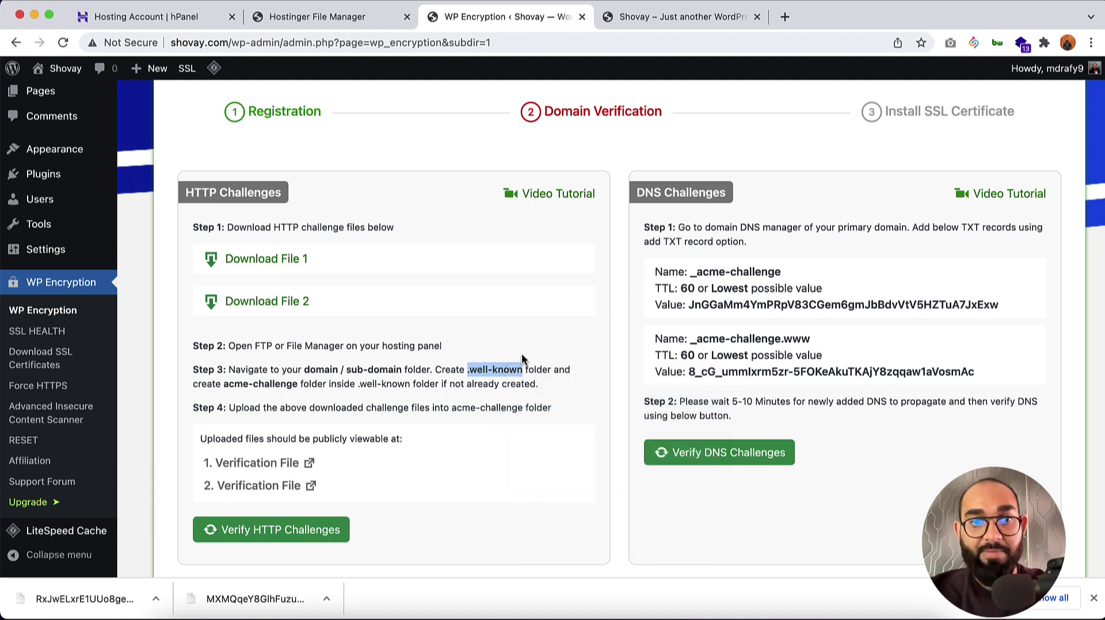
Open public_html in File Manager and start a new folder there
left_click(359, 25)
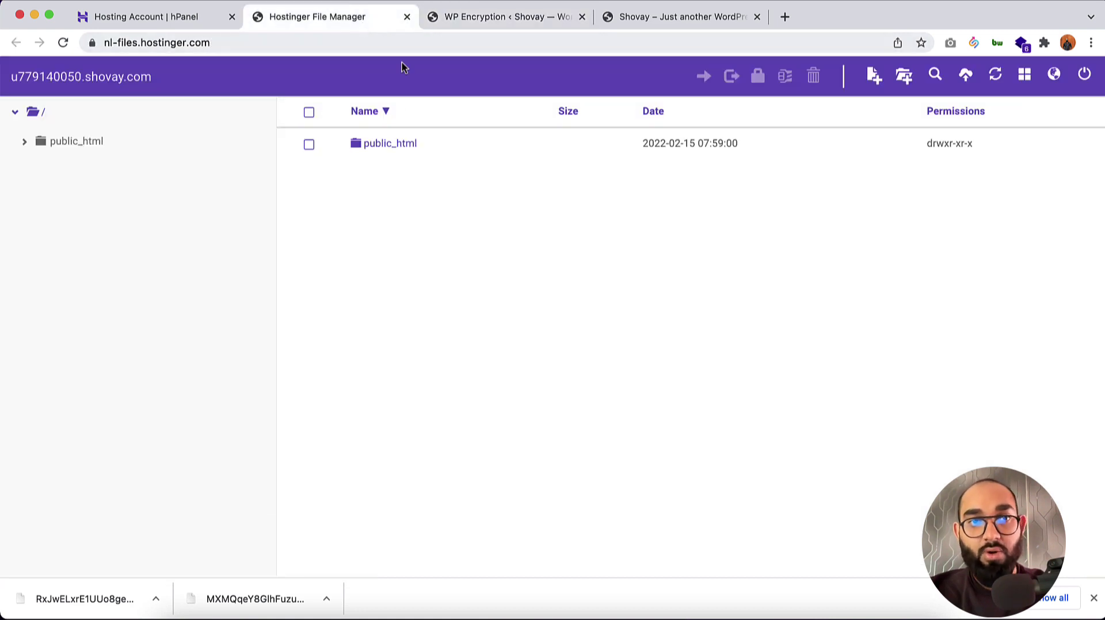
left_click(381, 147)
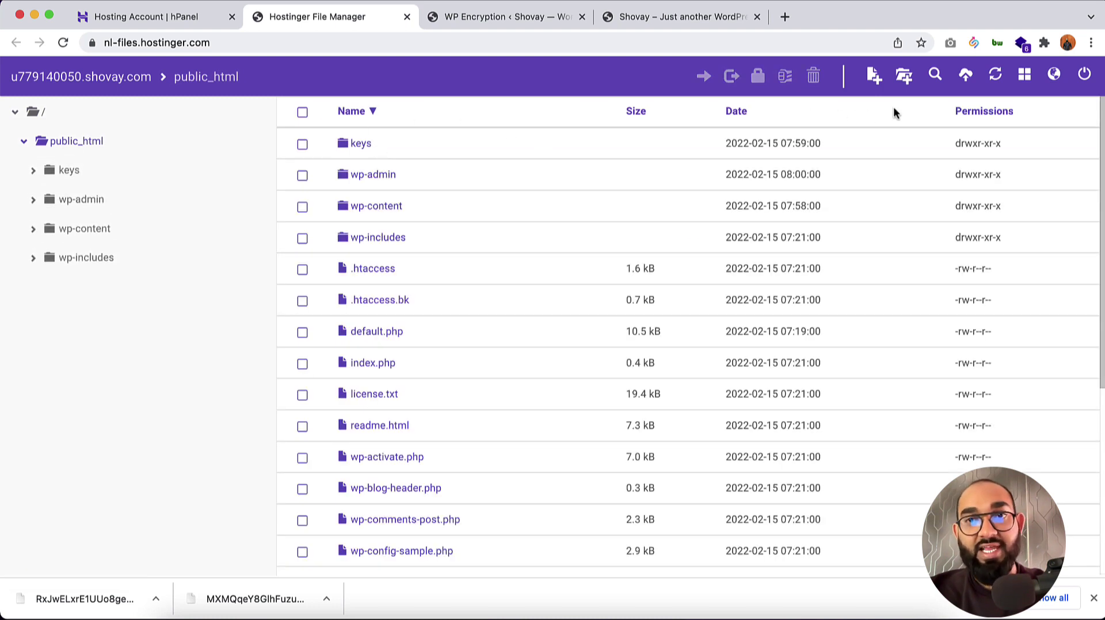
left_click(904, 76)
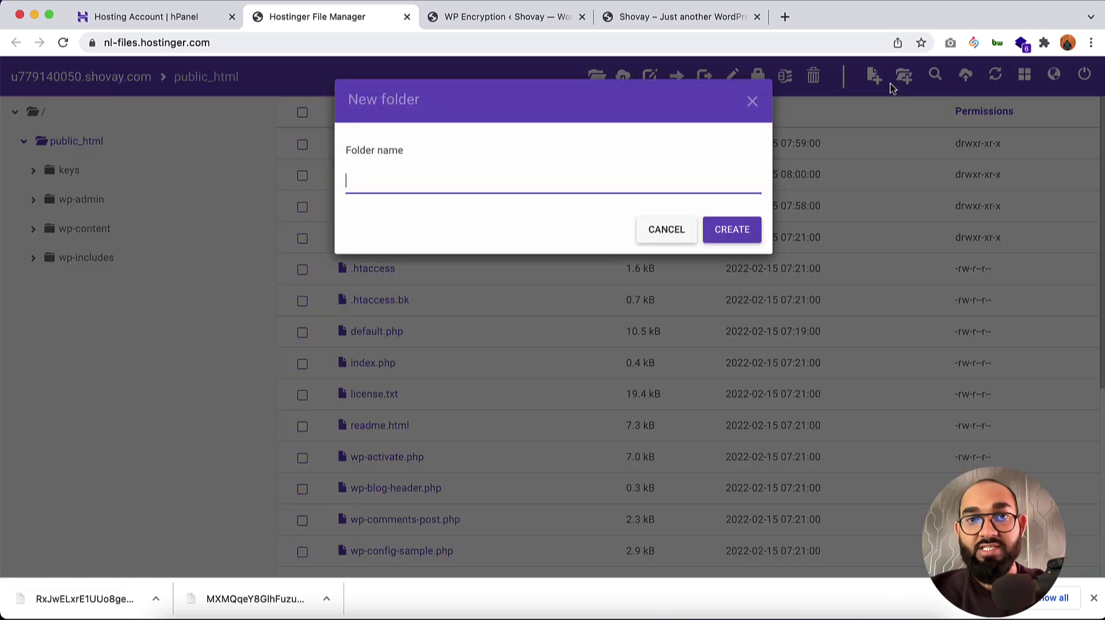
Create the '.well-known' folder in public_html by pasting its name
key("super+v")
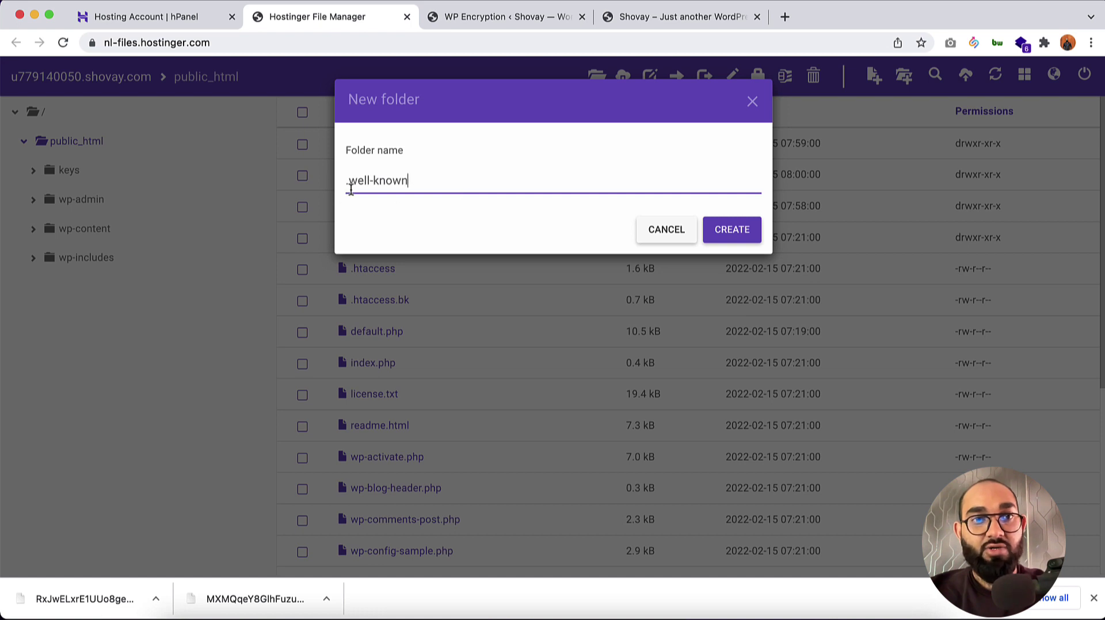
left_click(721, 230)
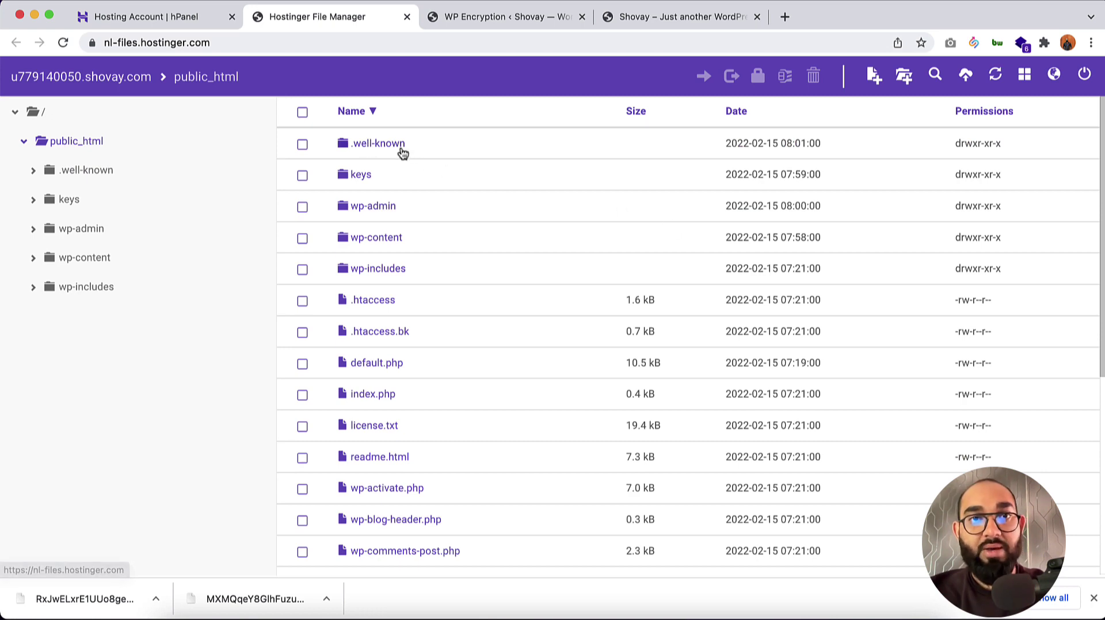
left_click(516, 19)
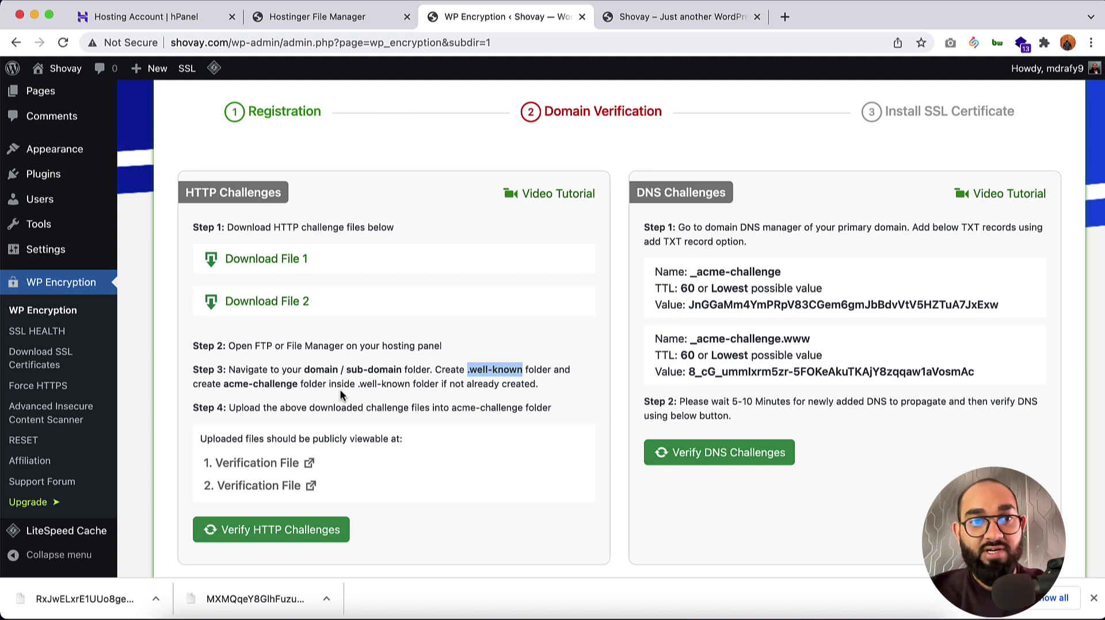
Copy the 'acme-challenge' folder name from WP Encryption's instructions
double_click(366, 384)
left_click_drag(367, 384, 410, 385)
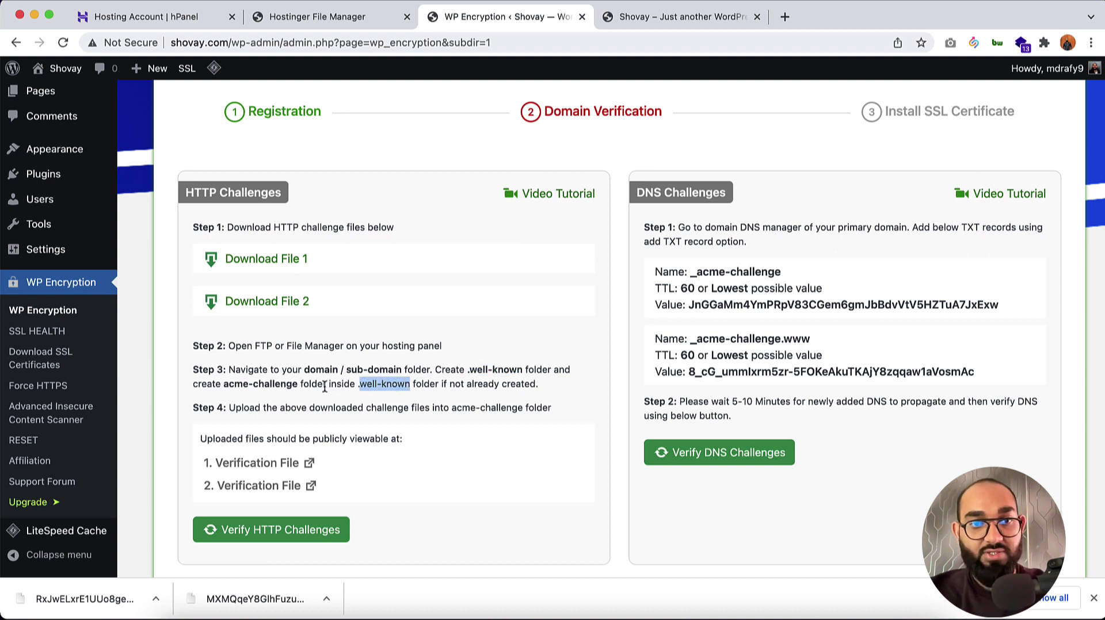
double_click(244, 384)
left_click_drag(244, 384, 298, 384)
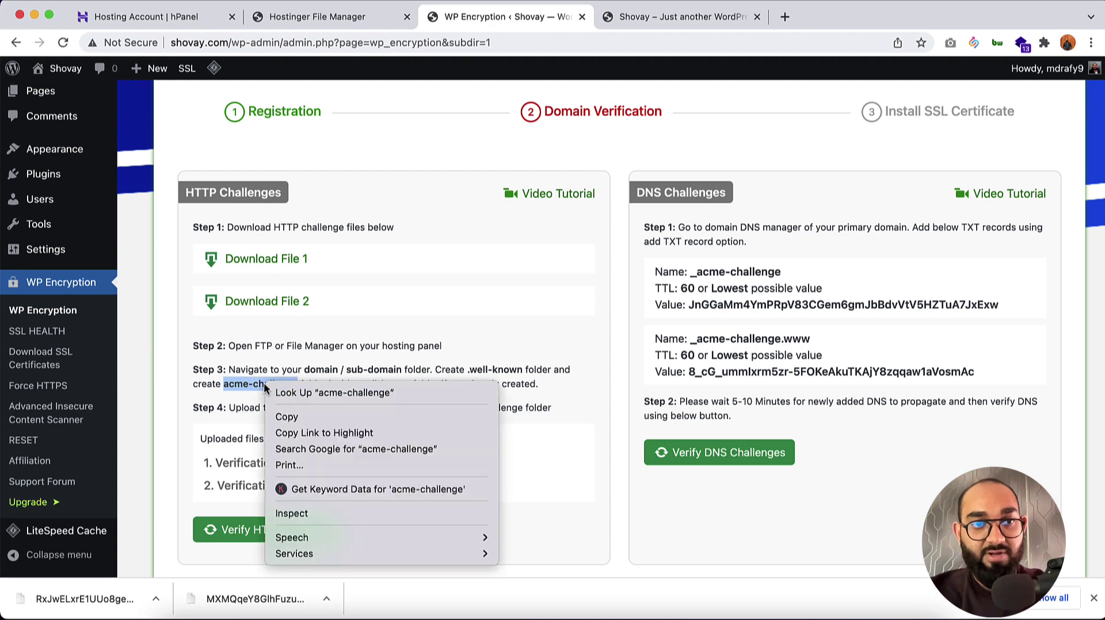
right_click(267, 383)
left_click(293, 416)
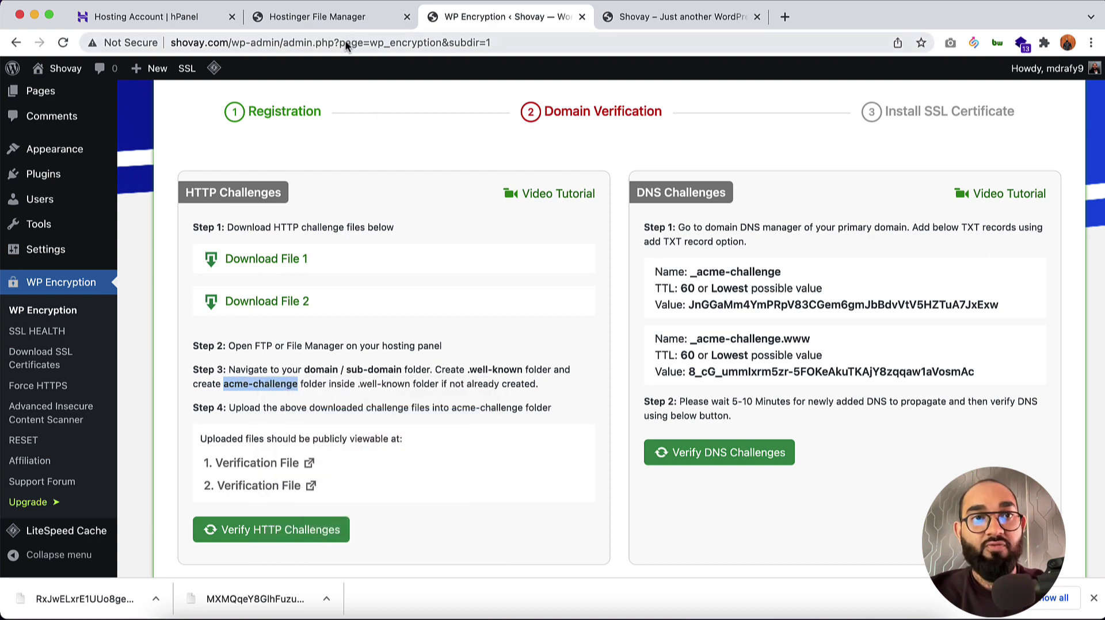
left_click(339, 25)
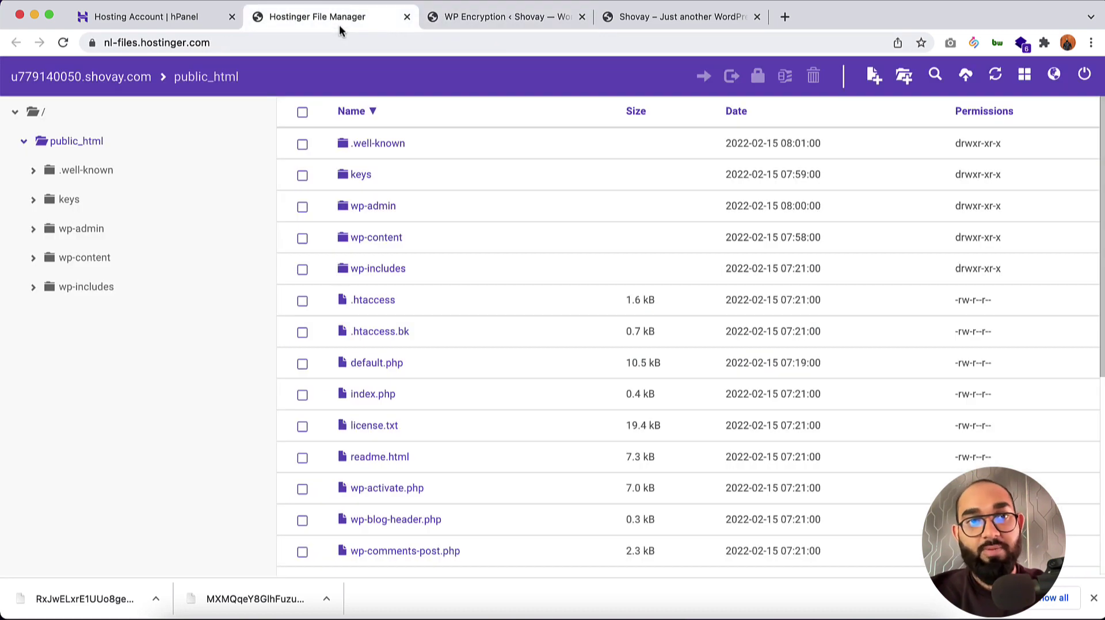
Open .well-known and create an 'acme-challenge' folder inside it
left_click(369, 150)
double_click(369, 148)
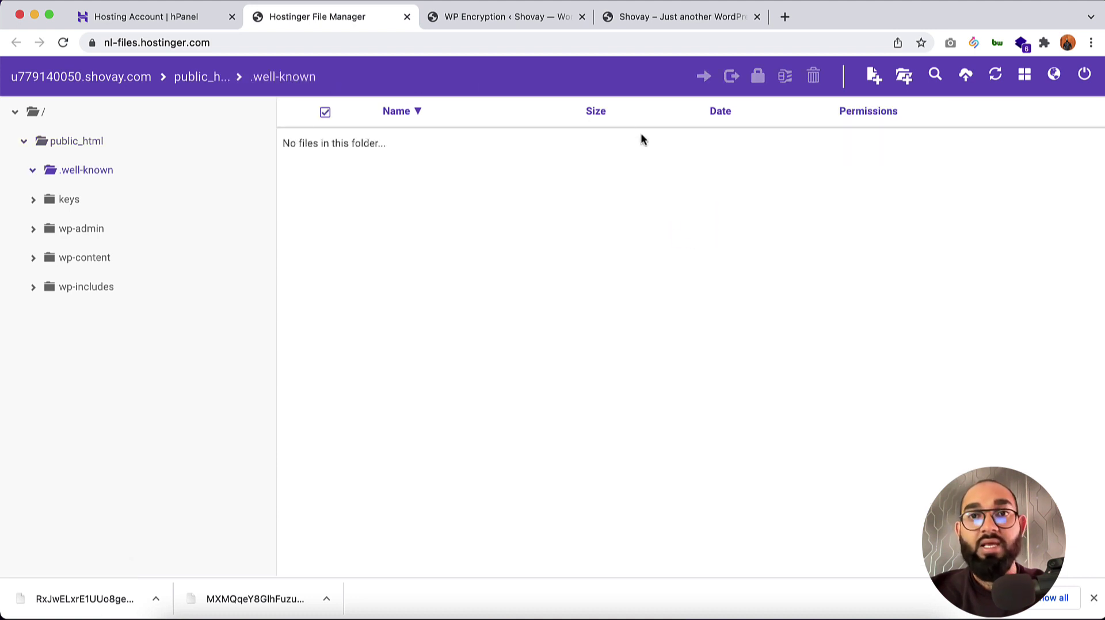
left_click(905, 77)
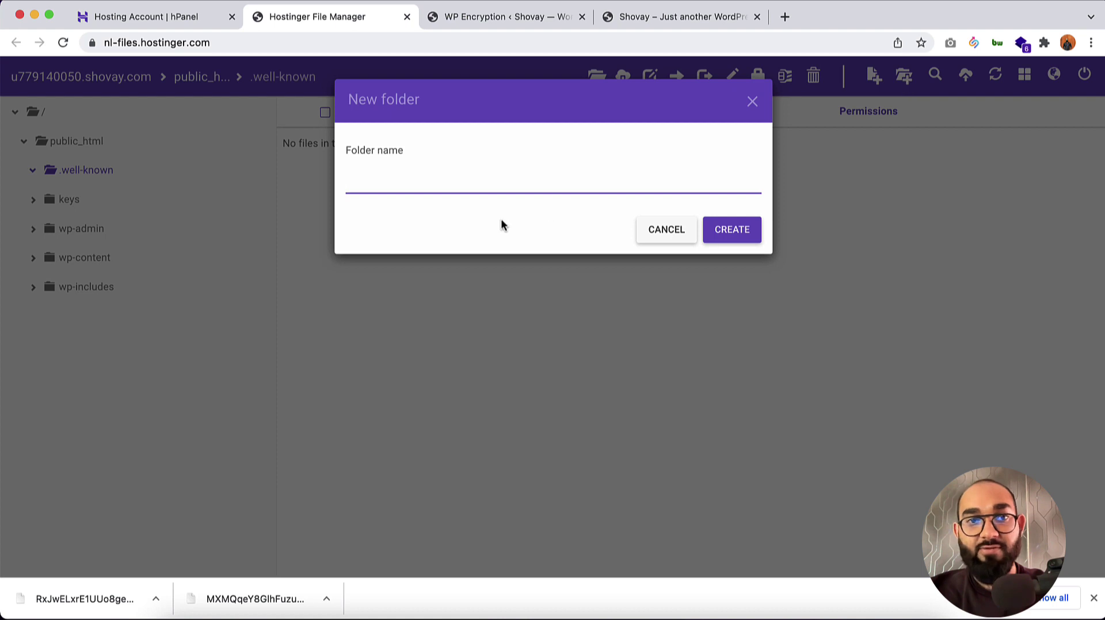
key("super+v")
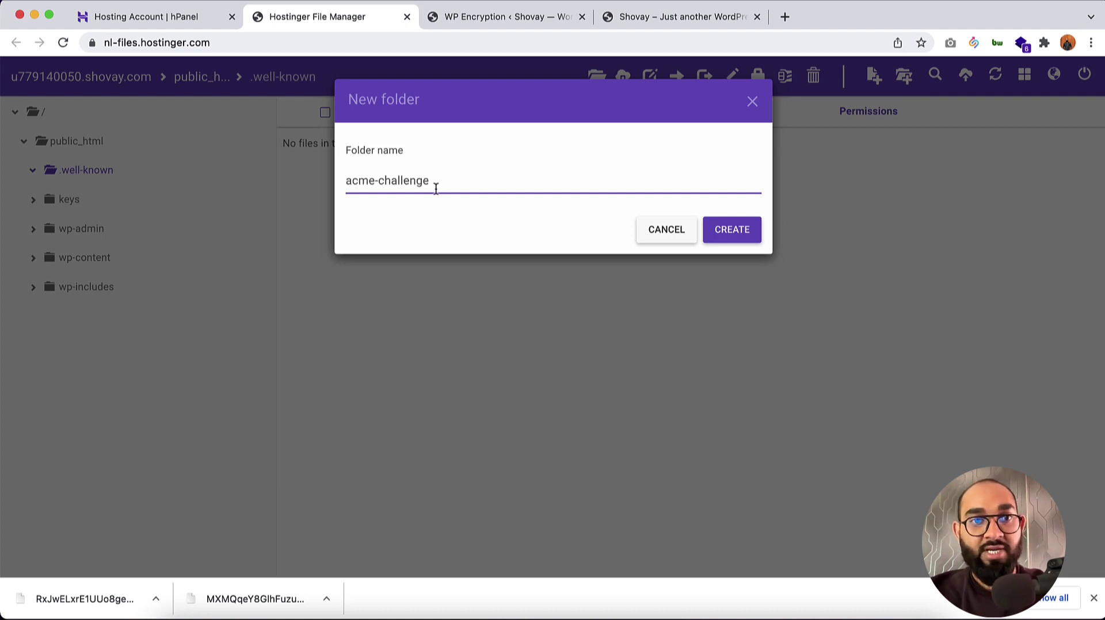
left_click(717, 242)
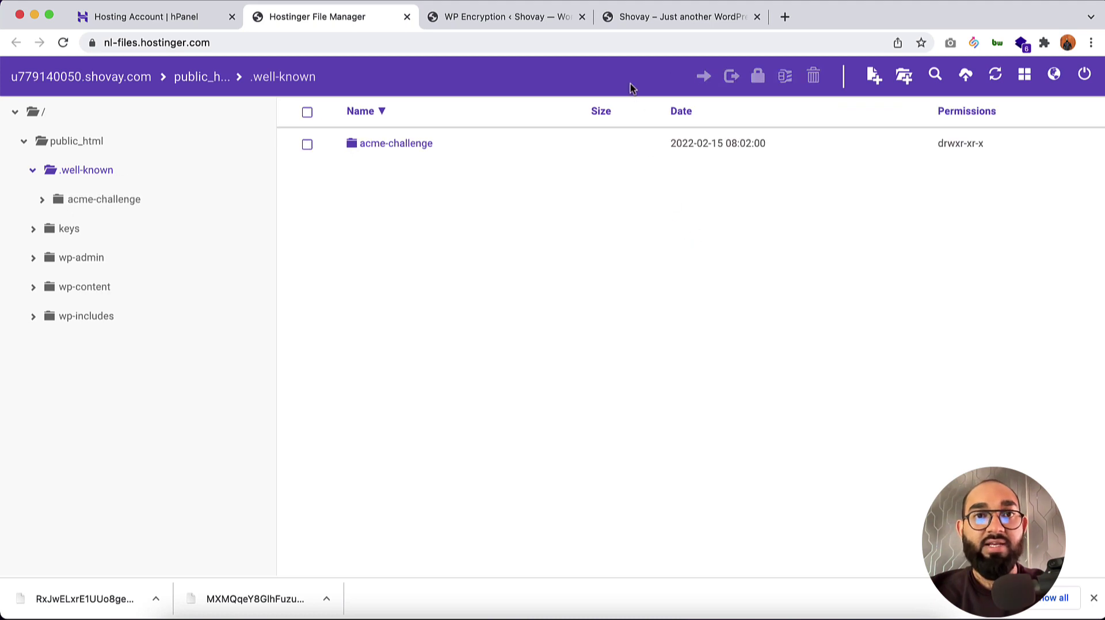
left_click(545, 22)
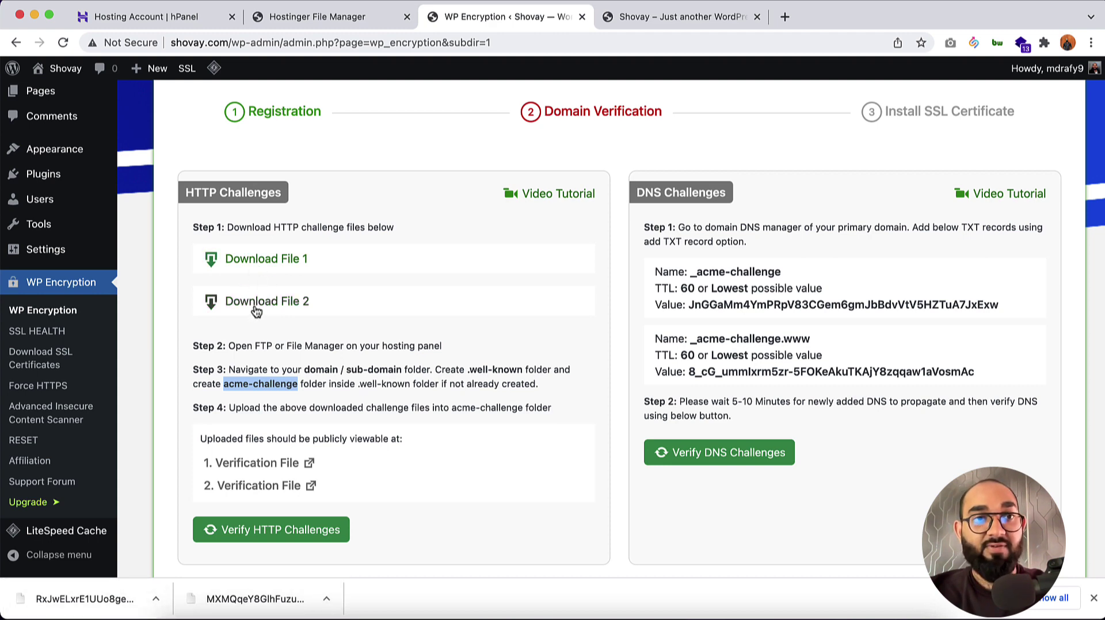
left_click(340, 16)
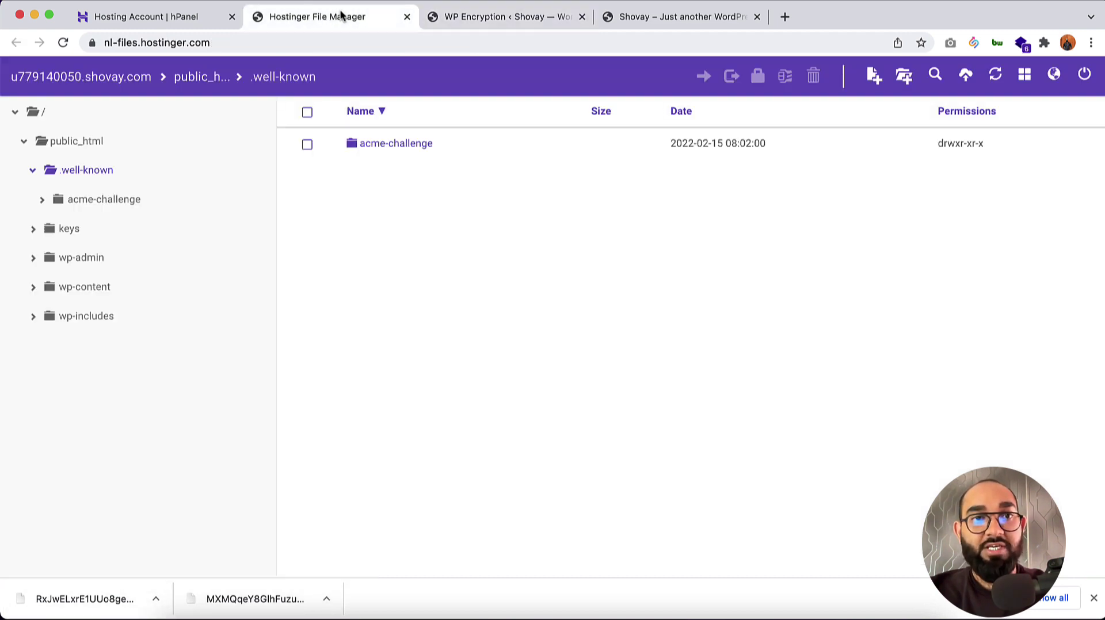
Upload both downloaded challenge files into .well-known/acme-challenge, then return to WP Encryption
left_click(389, 149)
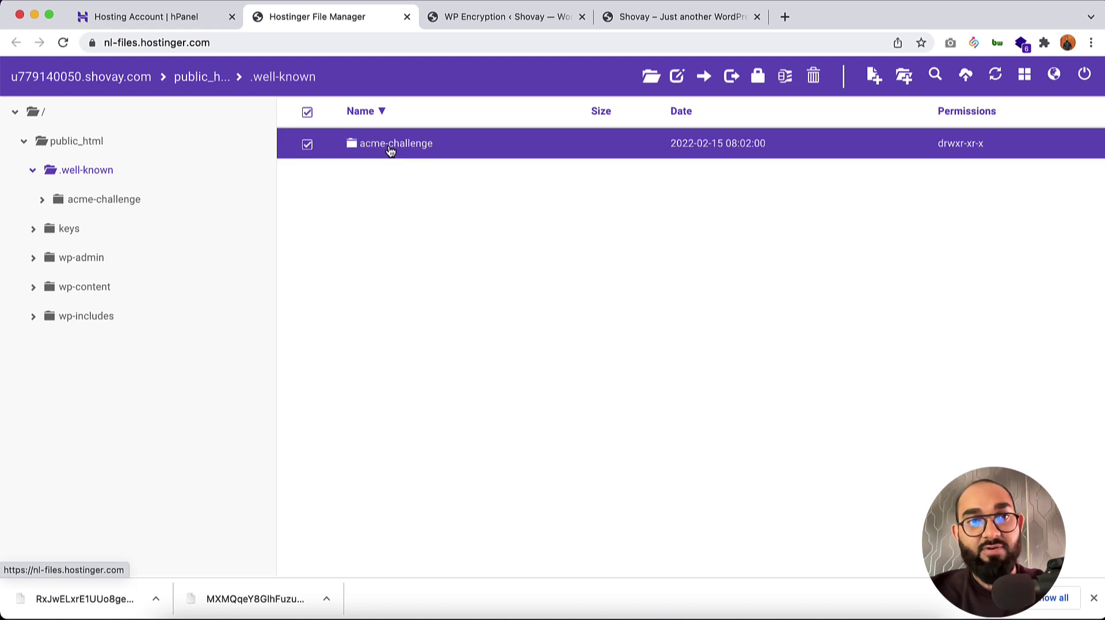
double_click(390, 150)
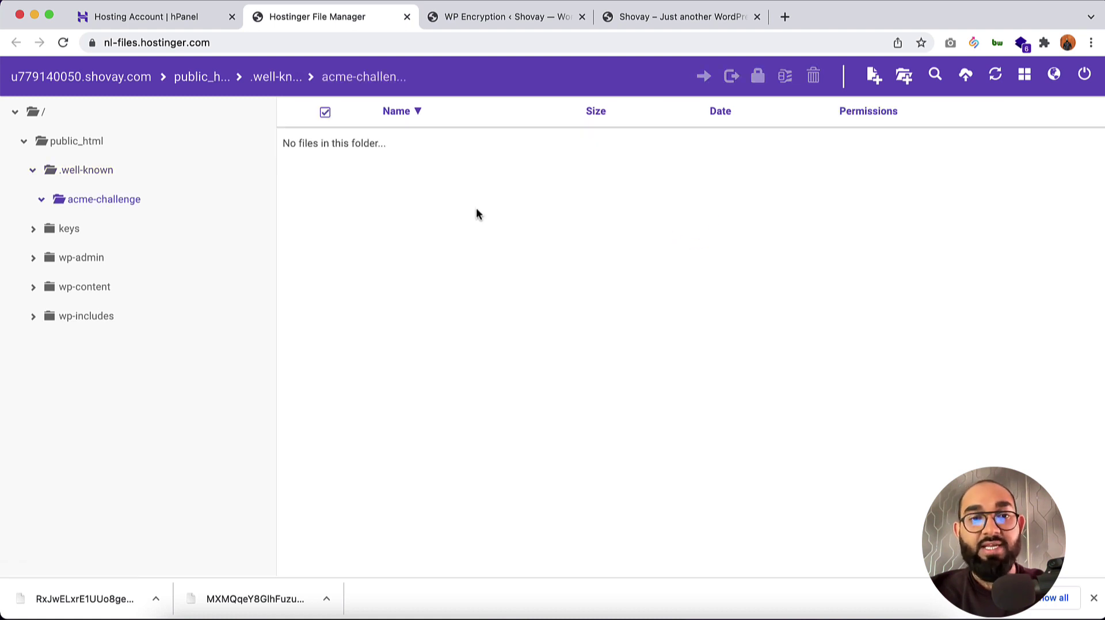
left_click_drag(212, 597, 467, 269)
left_click(731, 314)
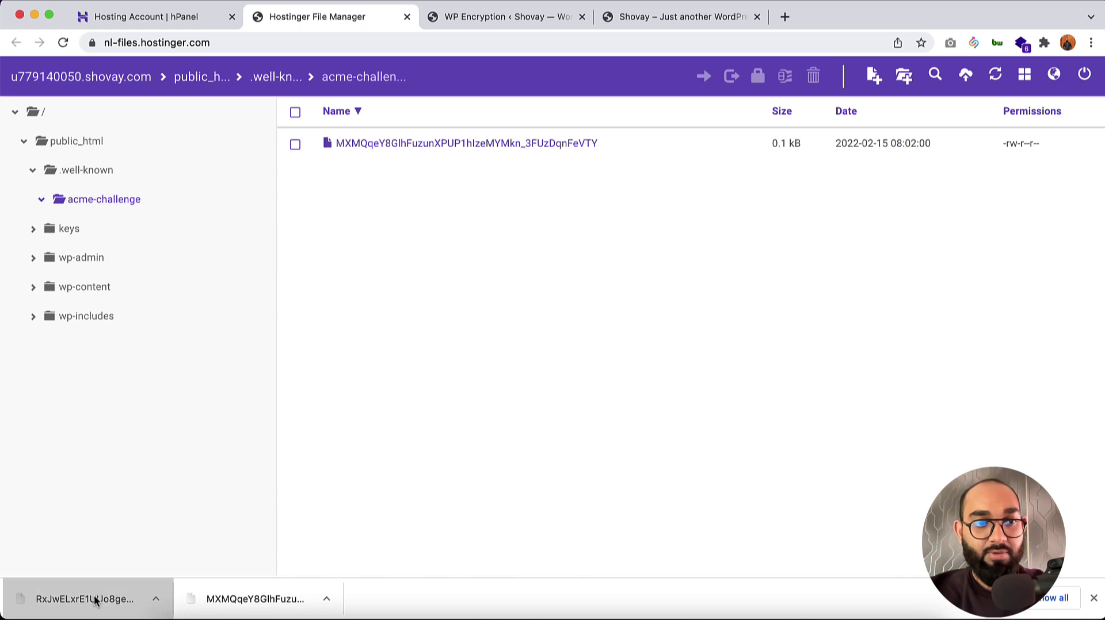
left_click_drag(88, 596, 421, 282)
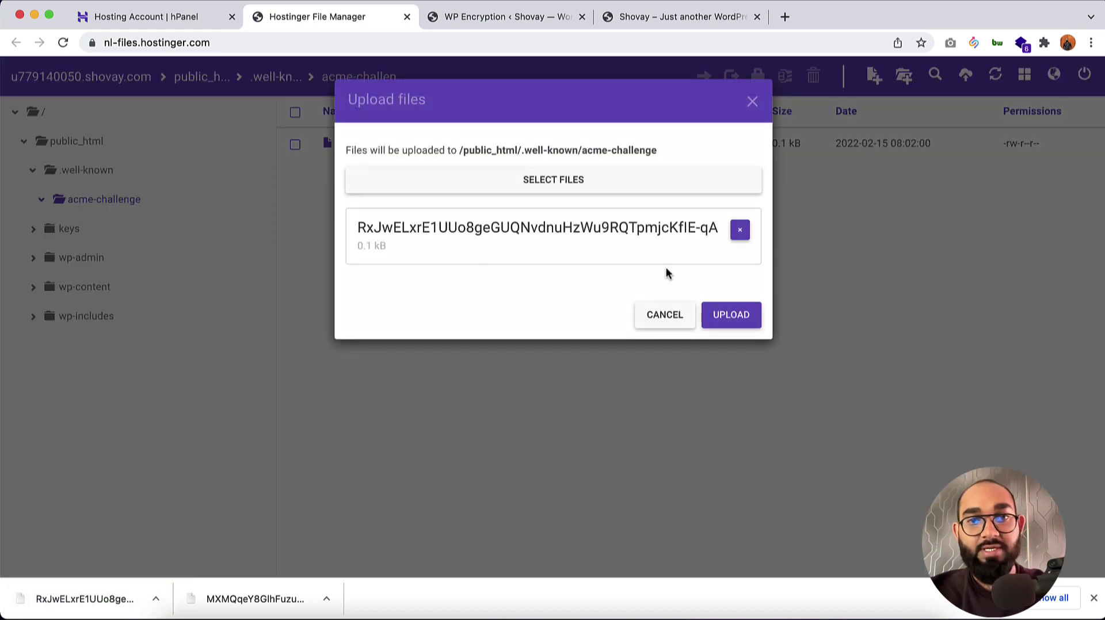
left_click(730, 317)
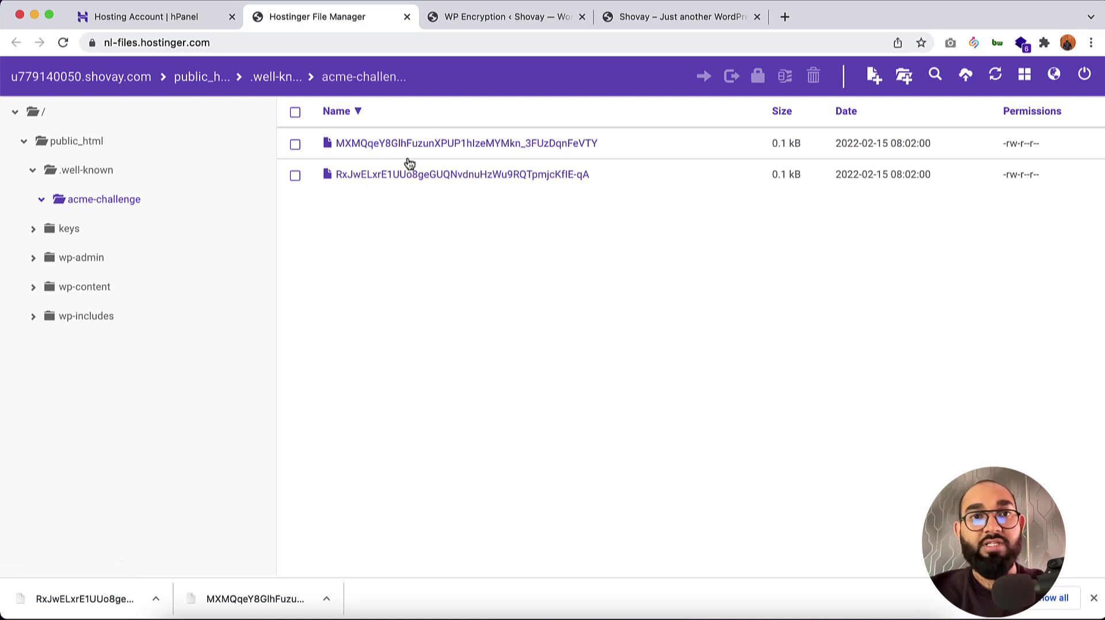
left_click(490, 17)
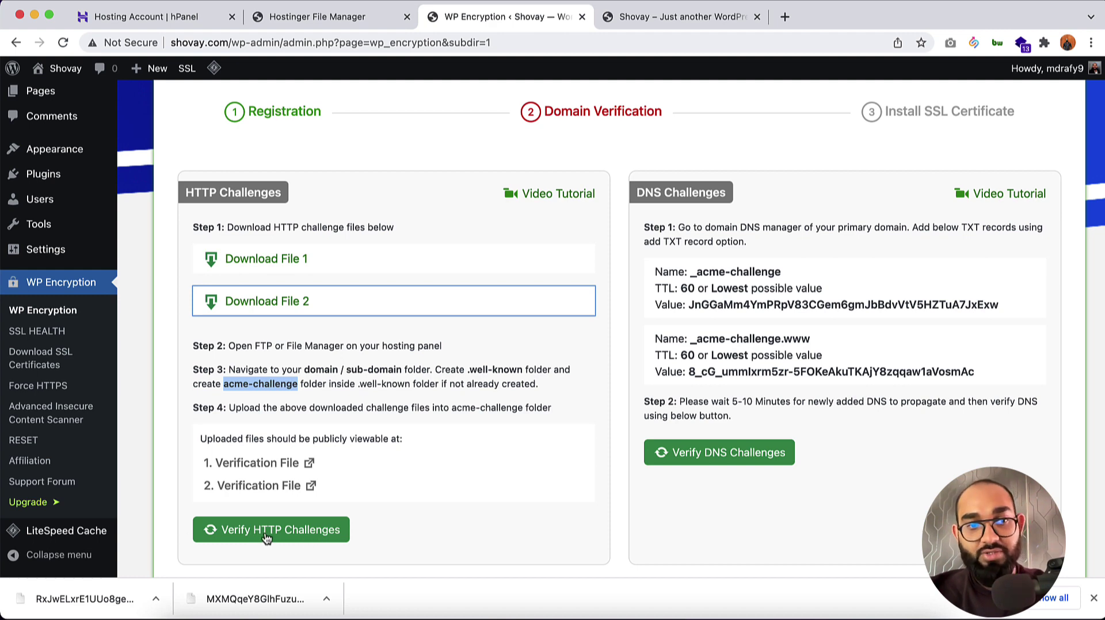
Verify the HTTP challenges to generate the certificate, then follow the cPanel 'Click here' link
left_click(267, 536)
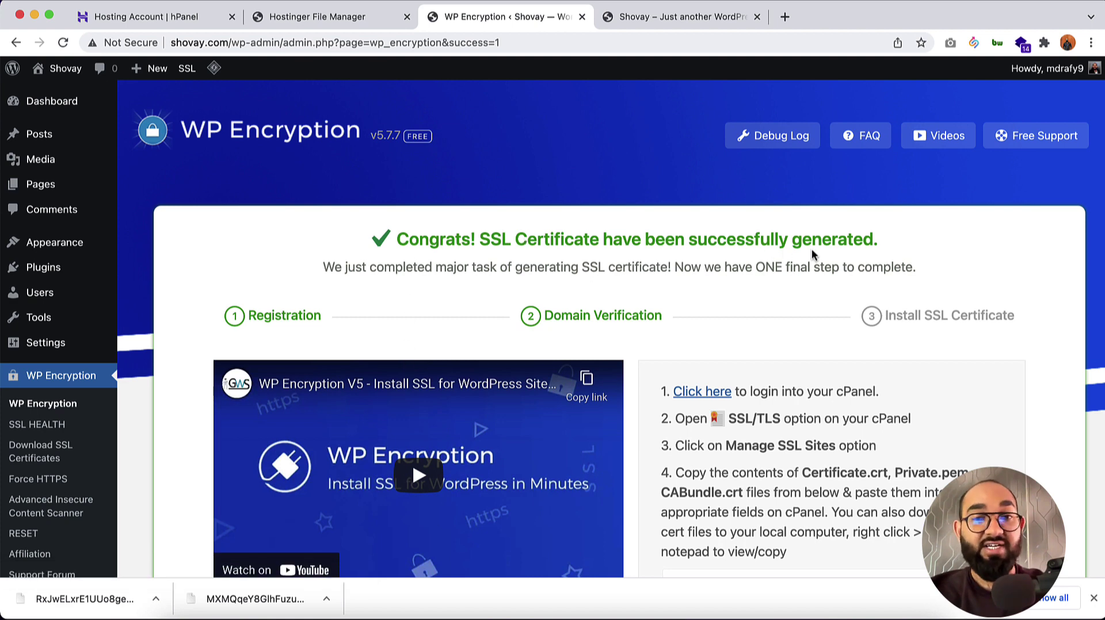
scroll(812, 255, "down", 3)
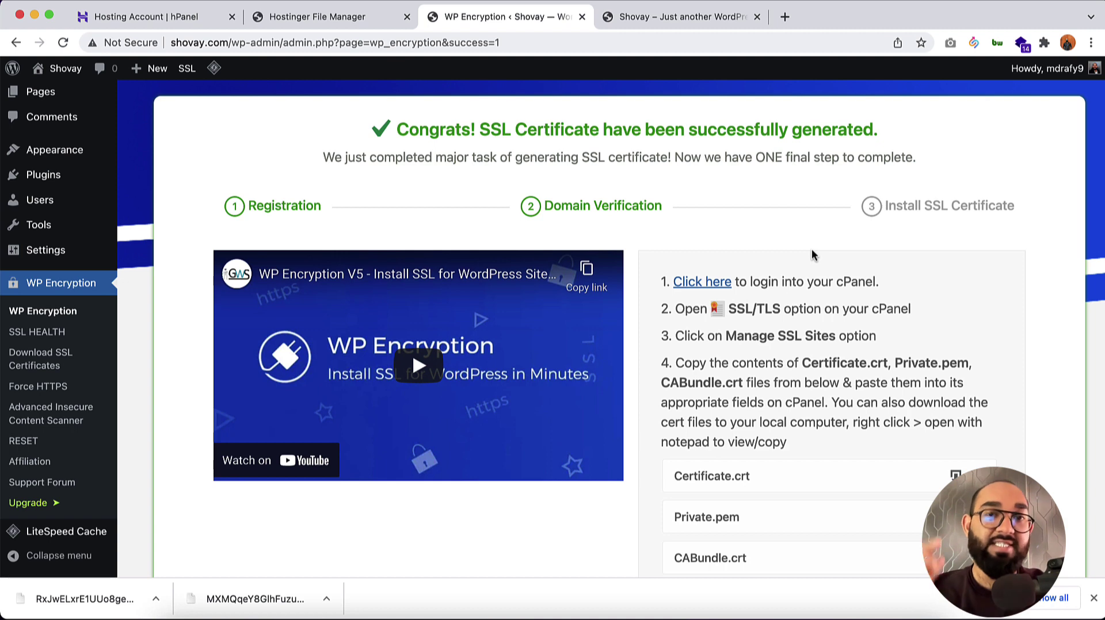
scroll(813, 255, "down", 2)
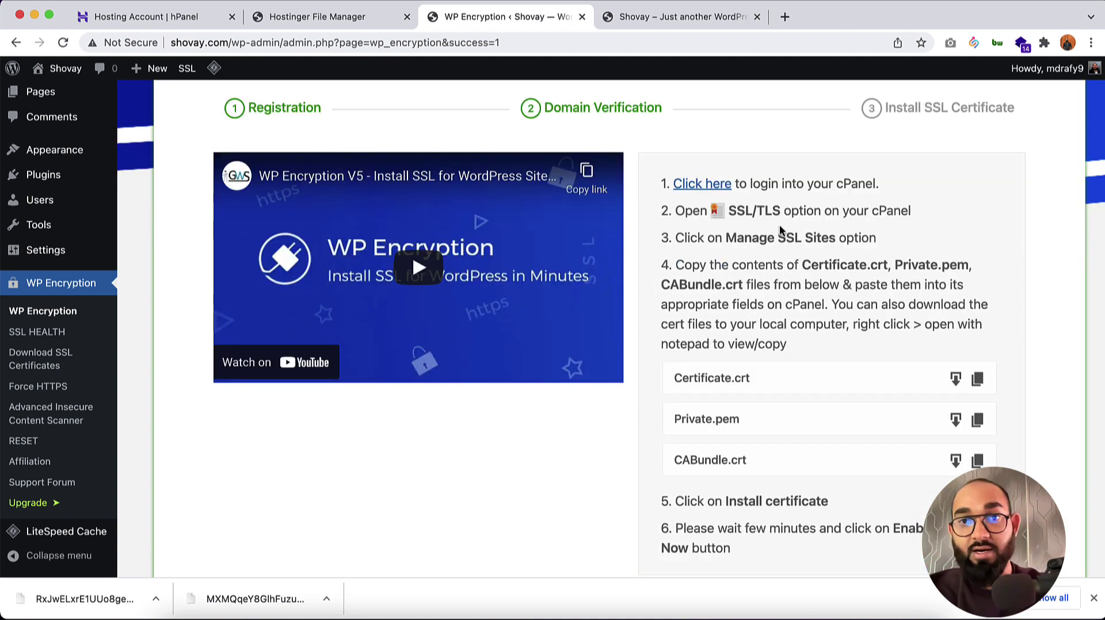
left_click(699, 184)
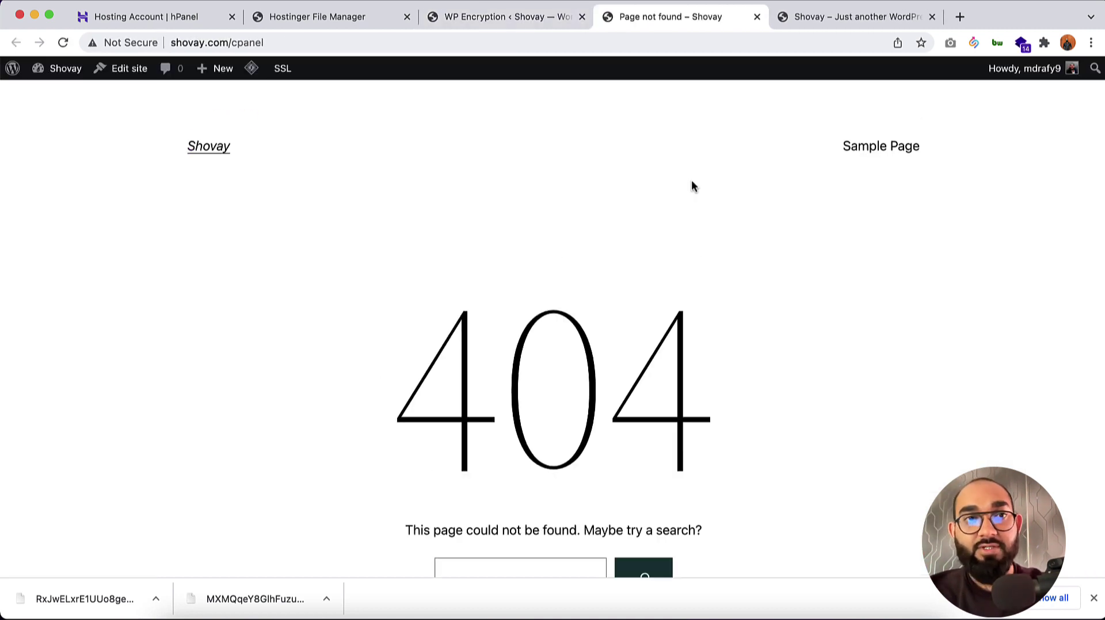
Close the 404 and File Manager tabs and reload the hosting account page
left_click(756, 17)
left_click(304, 20)
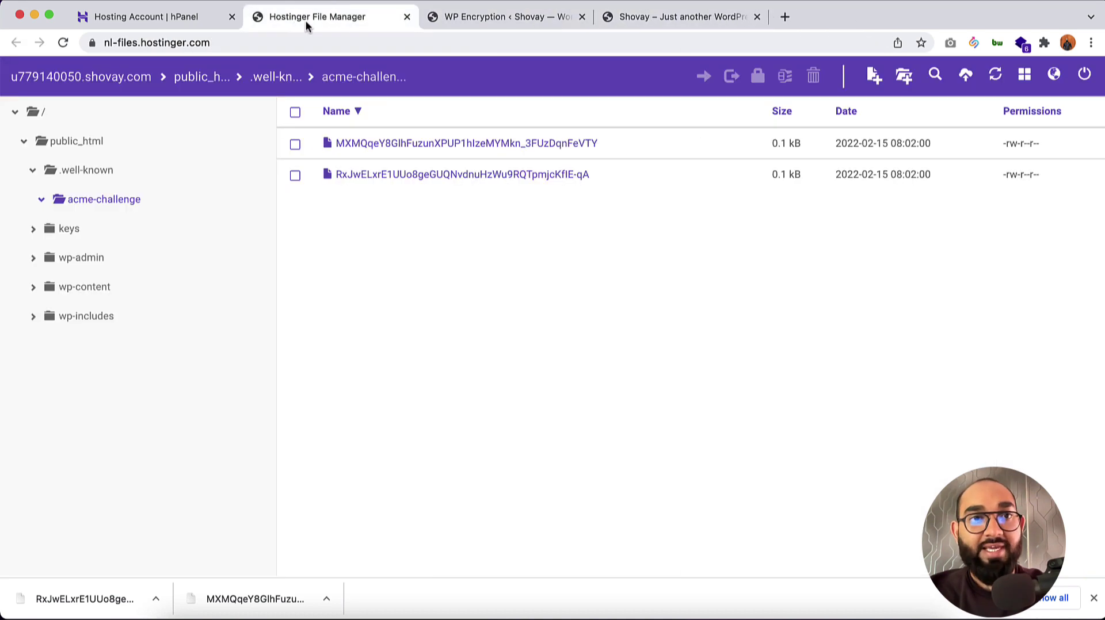
left_click(168, 20)
left_click(407, 17)
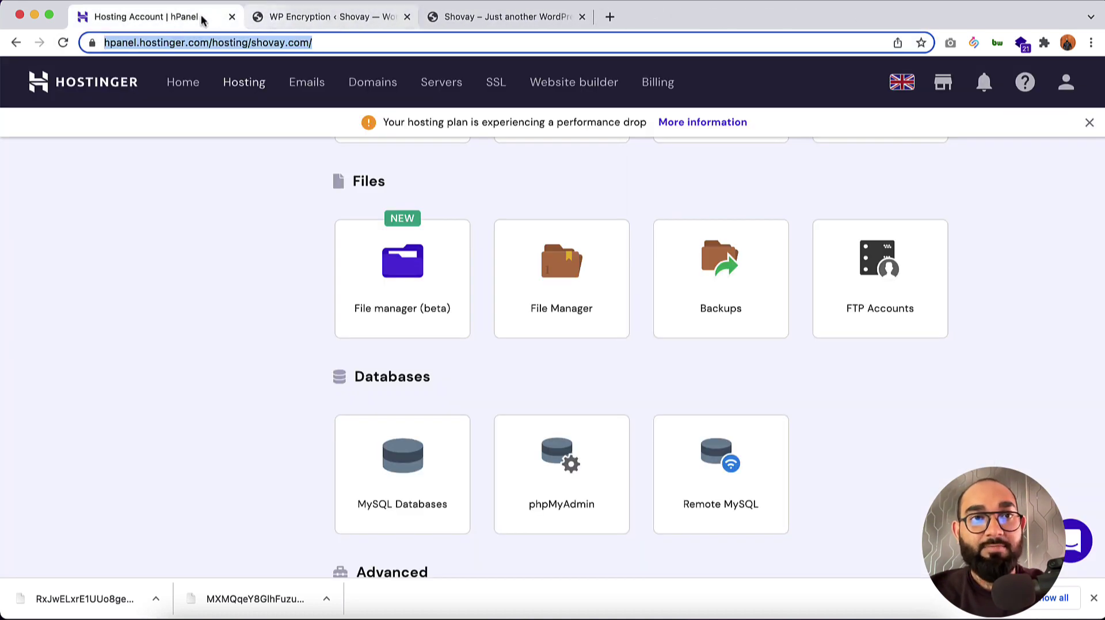
key("Return")
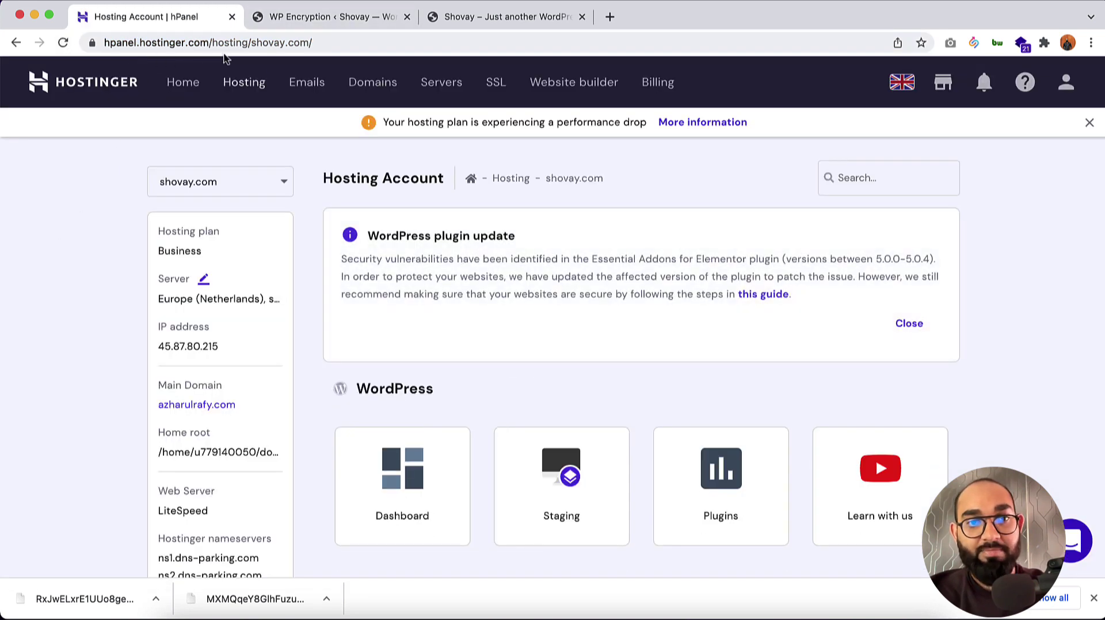
Check the plugin's SSL/TLS step, then open shovay.com's SSL page under Advanced
left_click(361, 20)
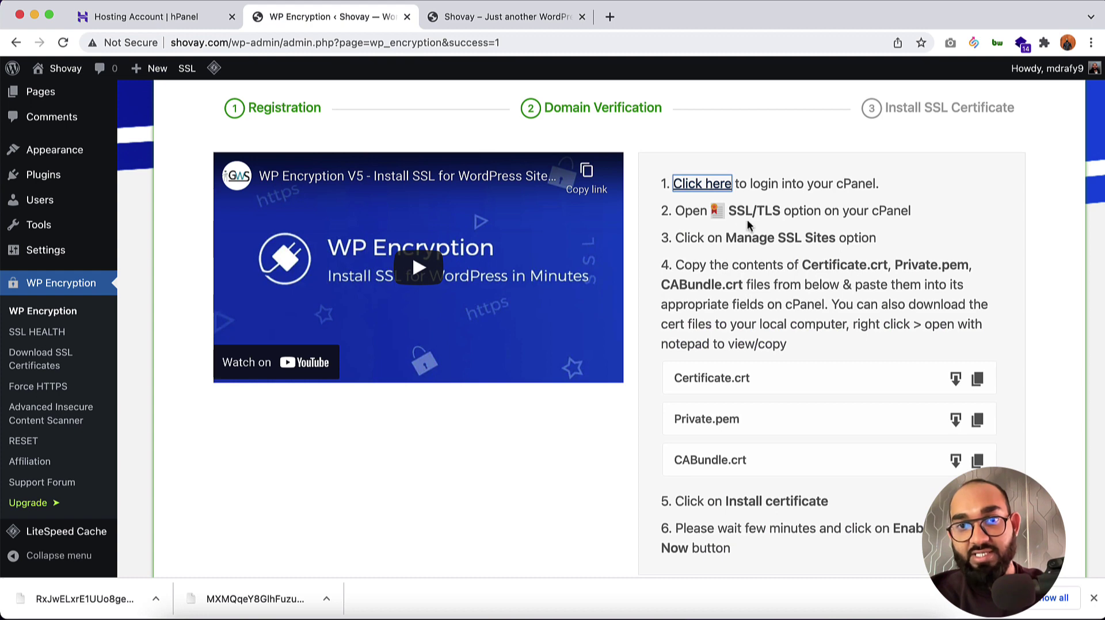
left_click_drag(739, 213, 762, 213)
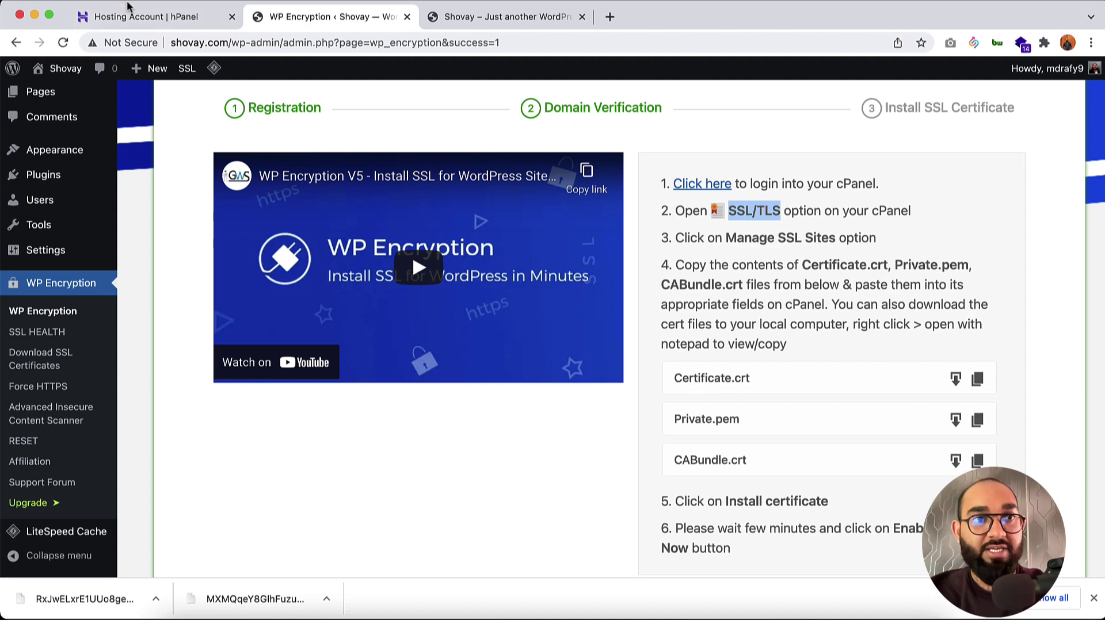
left_click(134, 20)
scroll(475, 320, "down", 12)
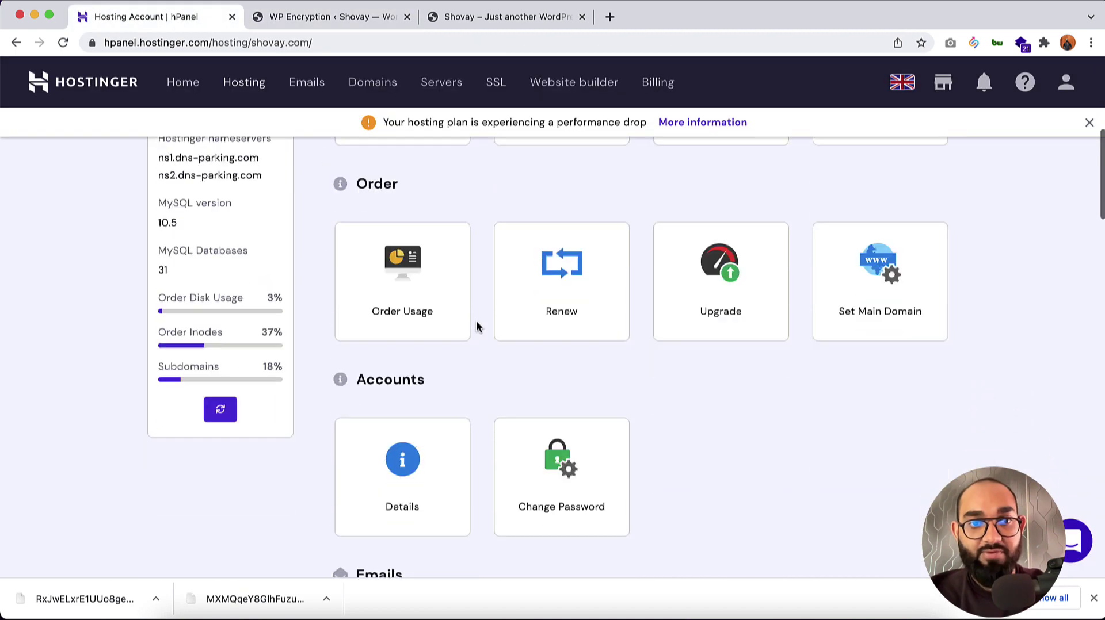
scroll(476, 325, "down", 15)
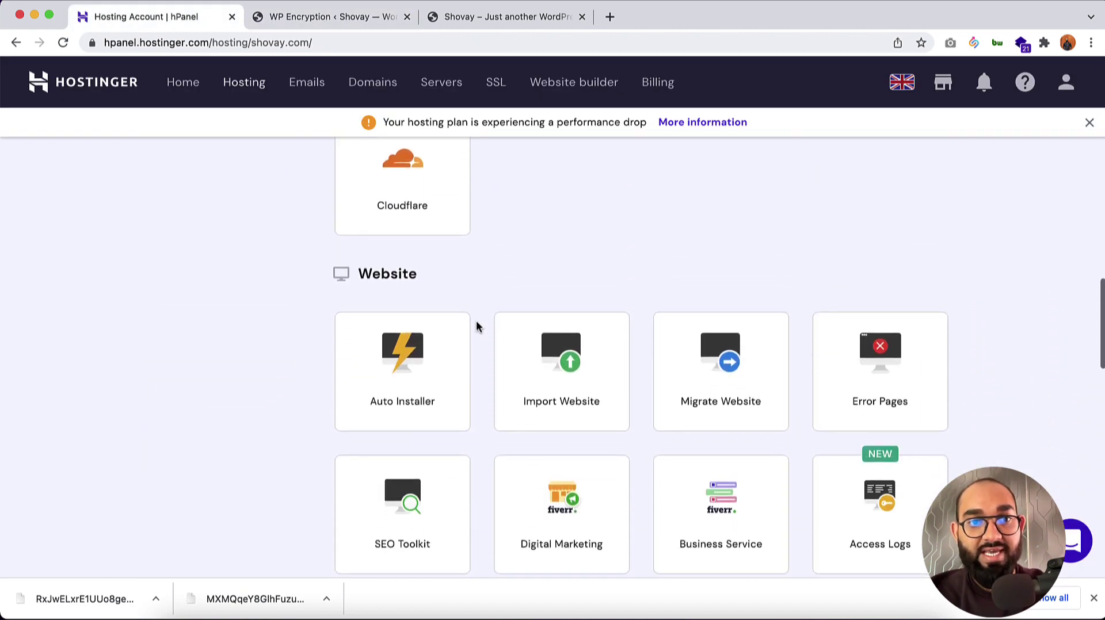
scroll(476, 327, "down", 10)
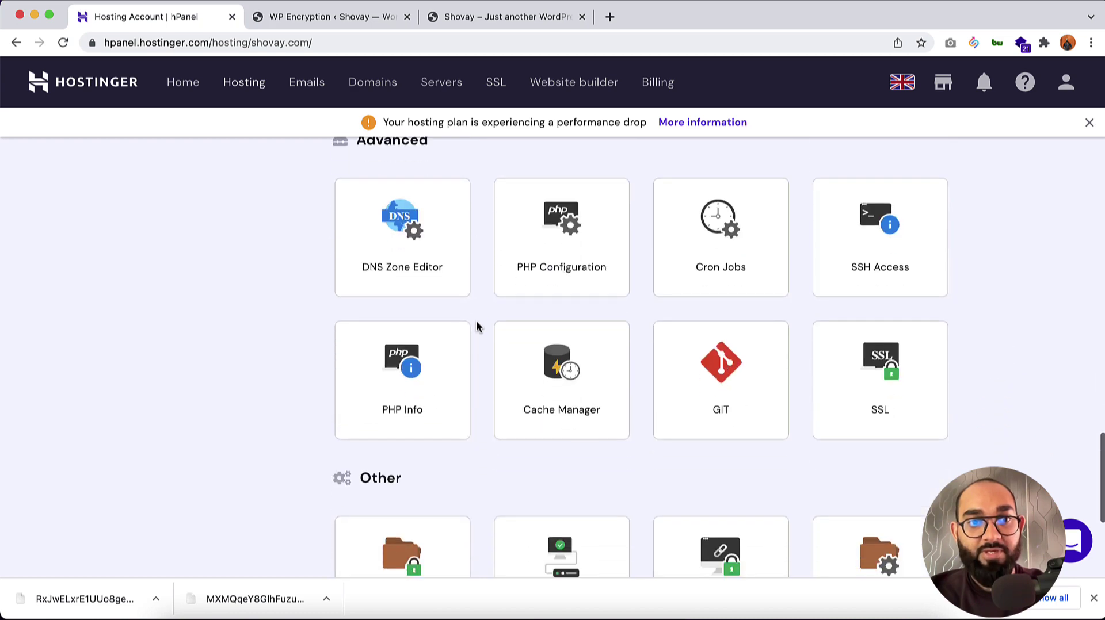
scroll(476, 326, "up", 10)
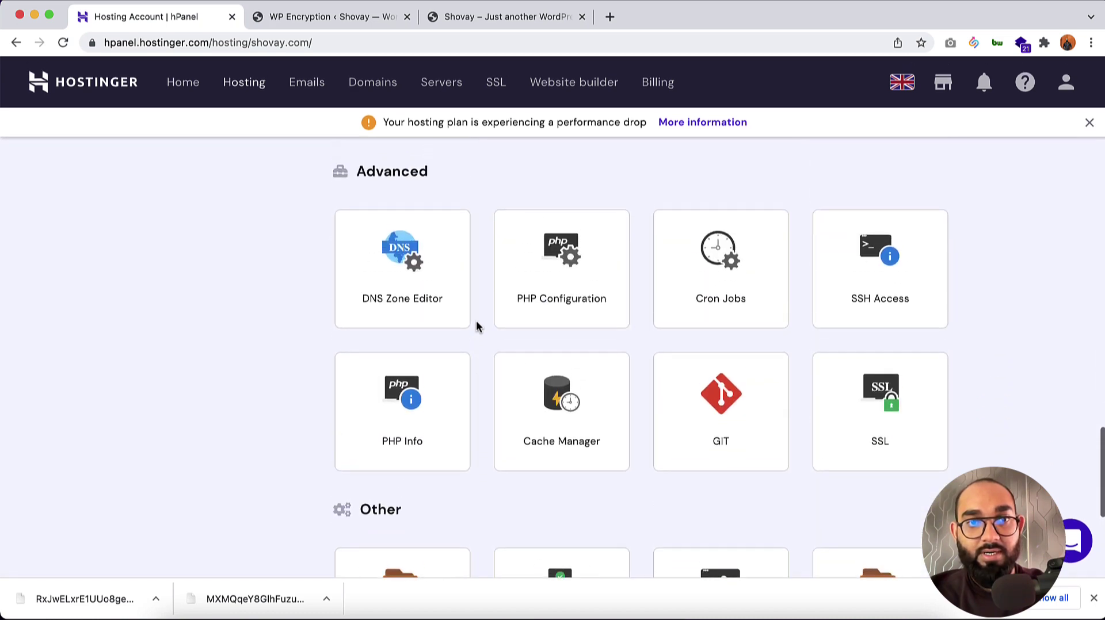
scroll(475, 320, "down", 10)
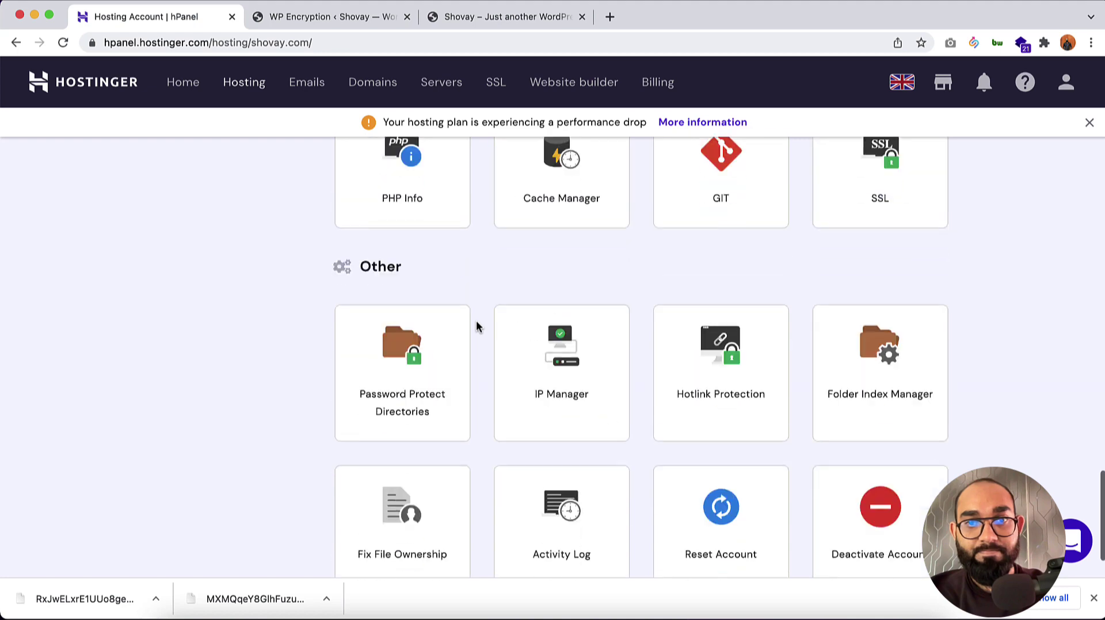
scroll(475, 320, "up", 3)
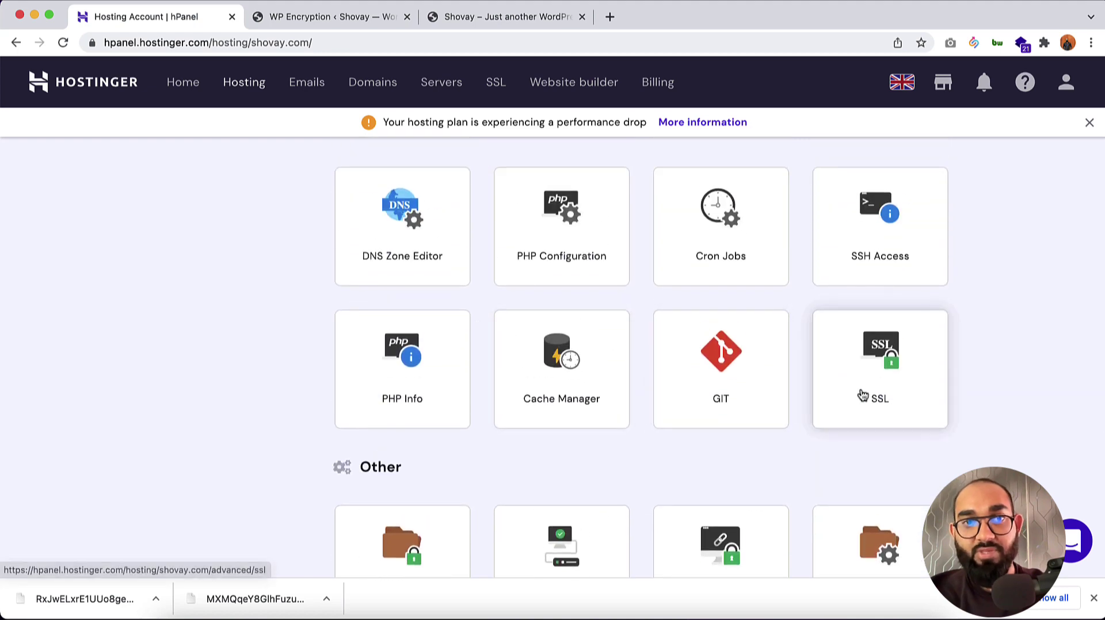
scroll(893, 394, "up", 2)
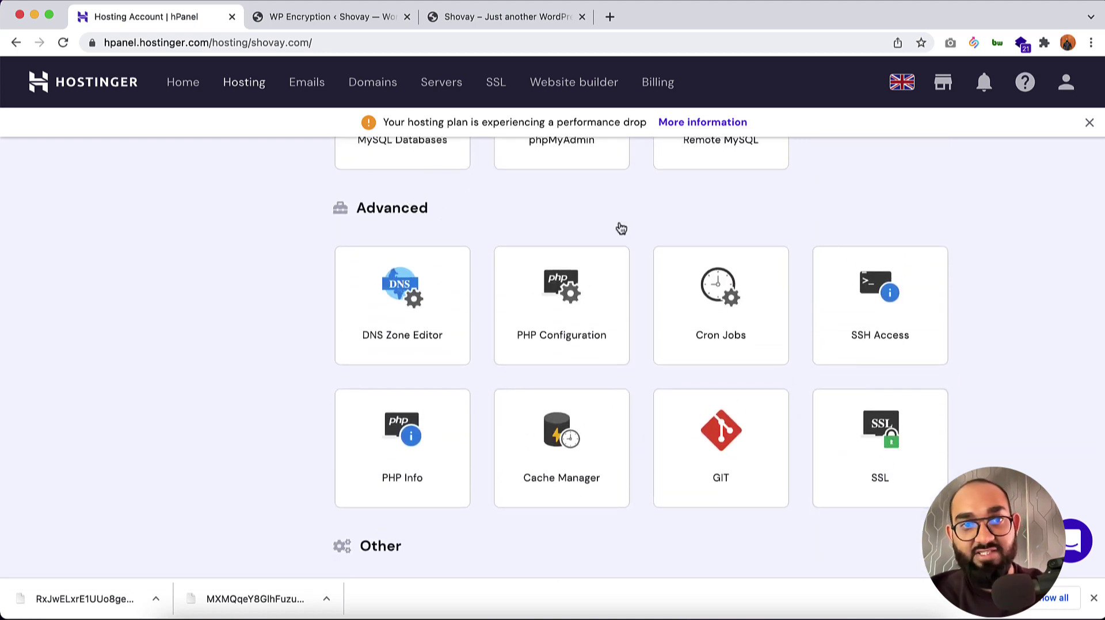
left_click(879, 422)
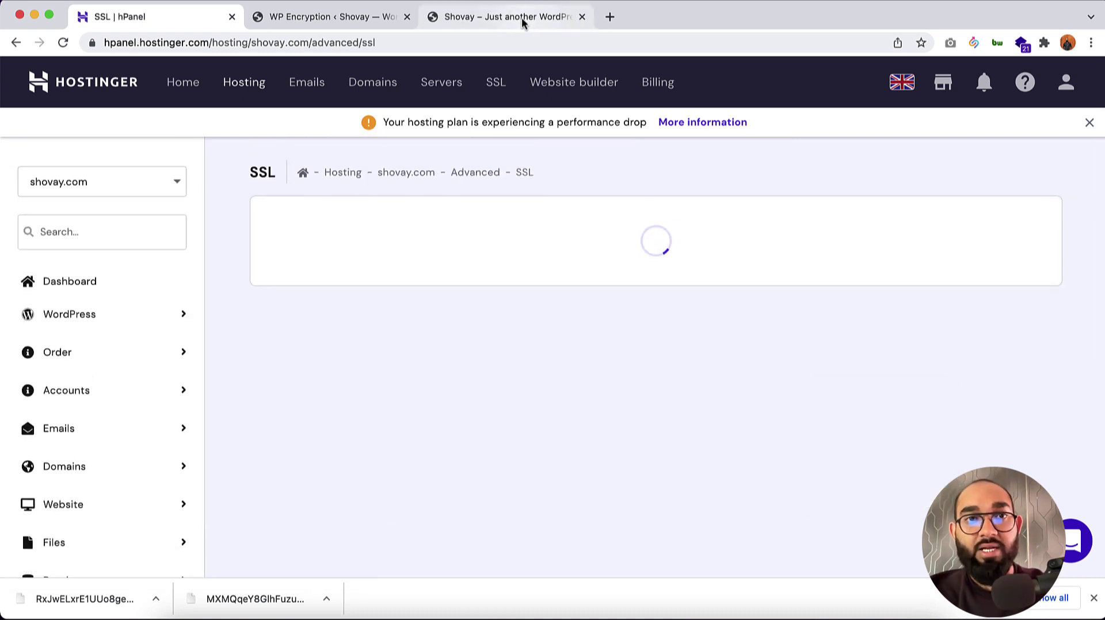
left_click(354, 22)
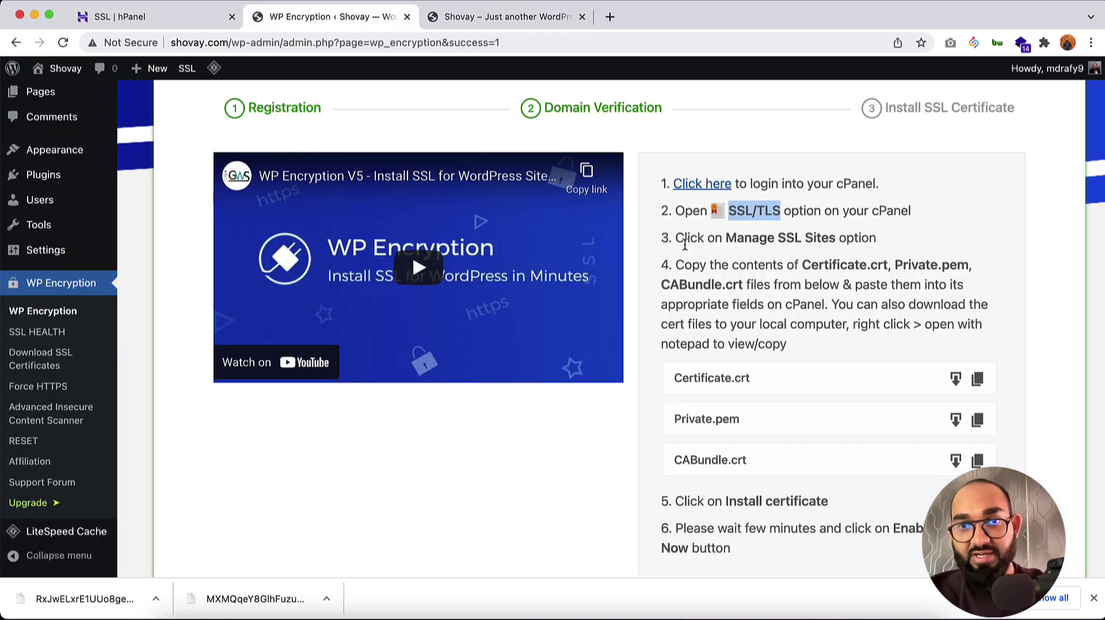
left_click_drag(677, 239, 862, 241)
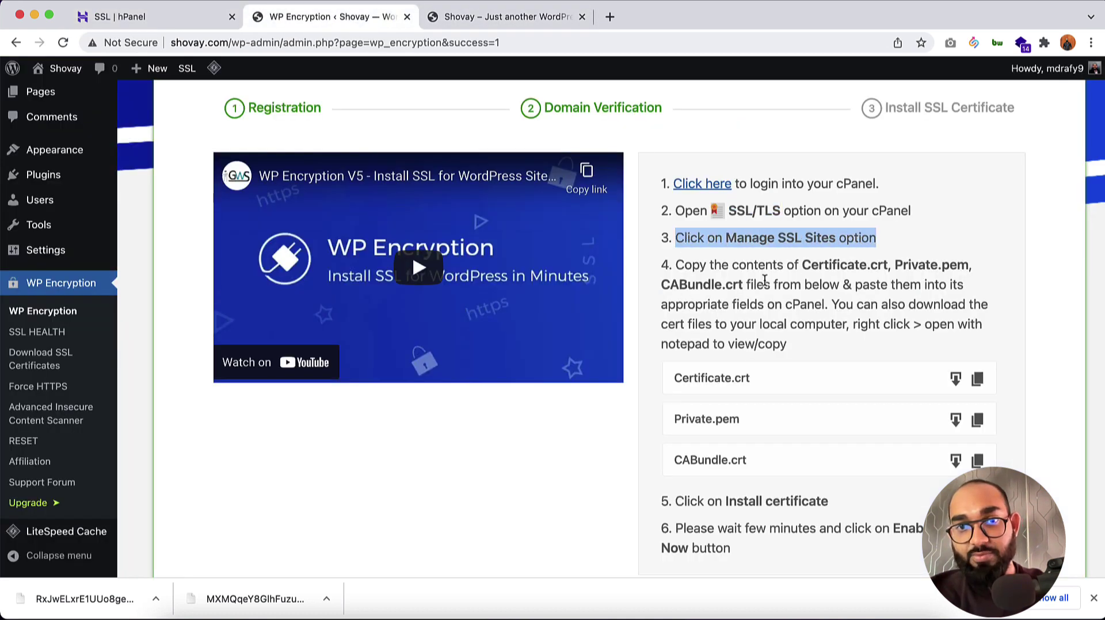
left_click_drag(677, 266, 792, 269)
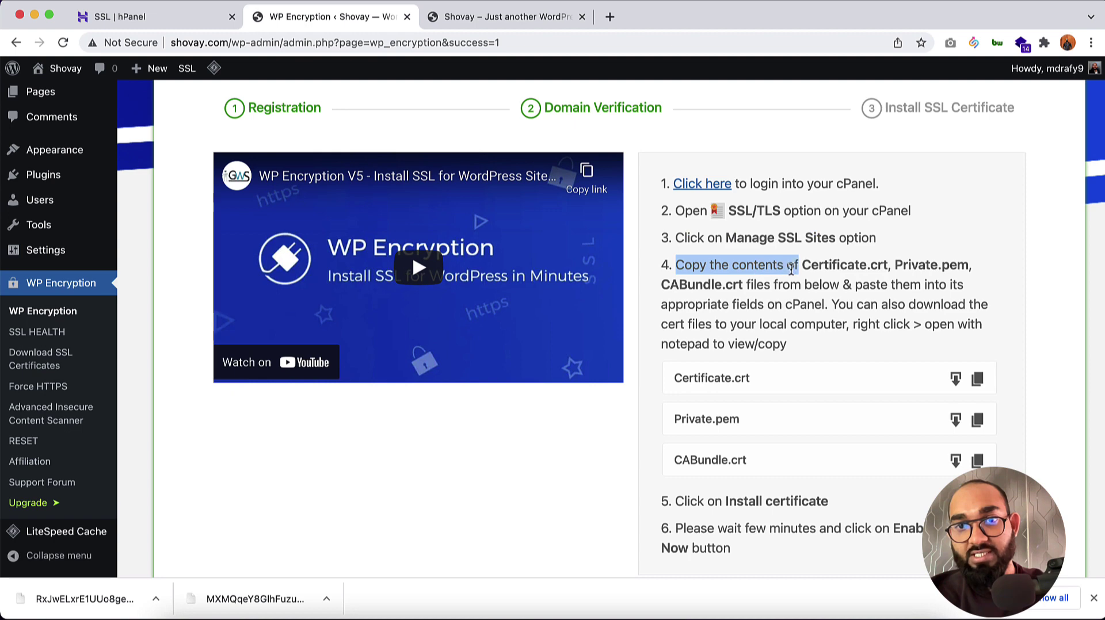
double_click(834, 266)
left_click_drag(862, 268, 873, 271)
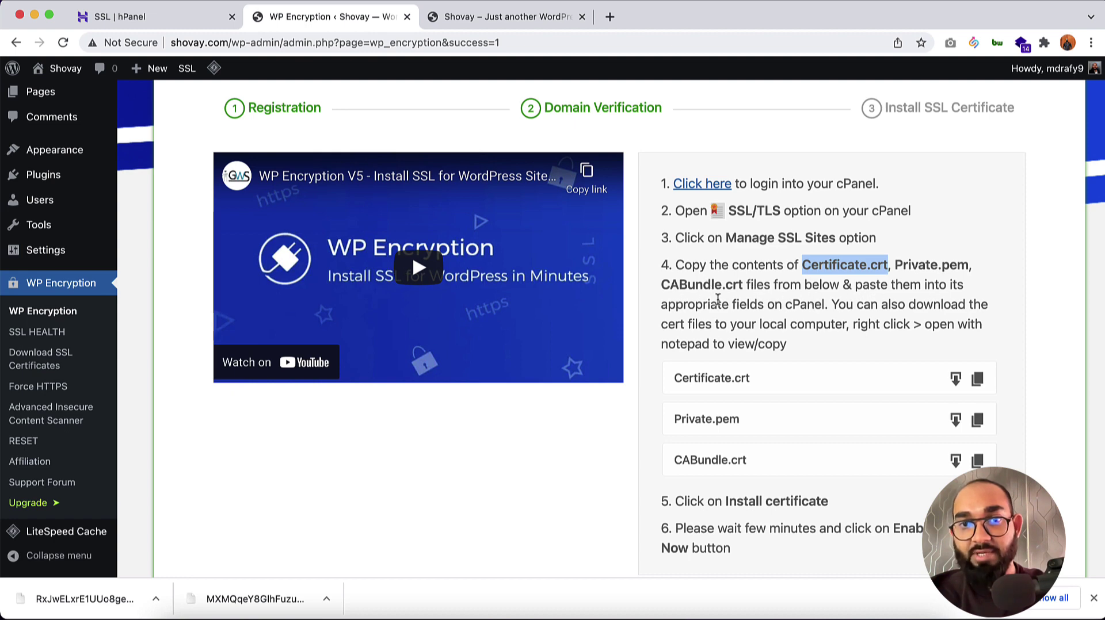
scroll(761, 324, "down", 2)
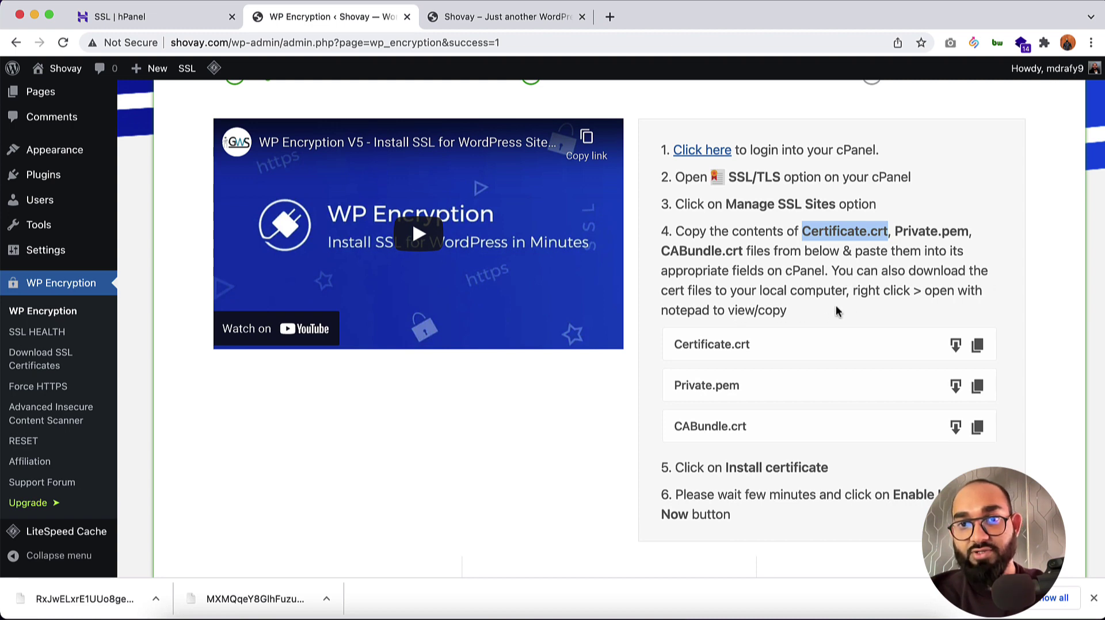
scroll(823, 329, "down", 1)
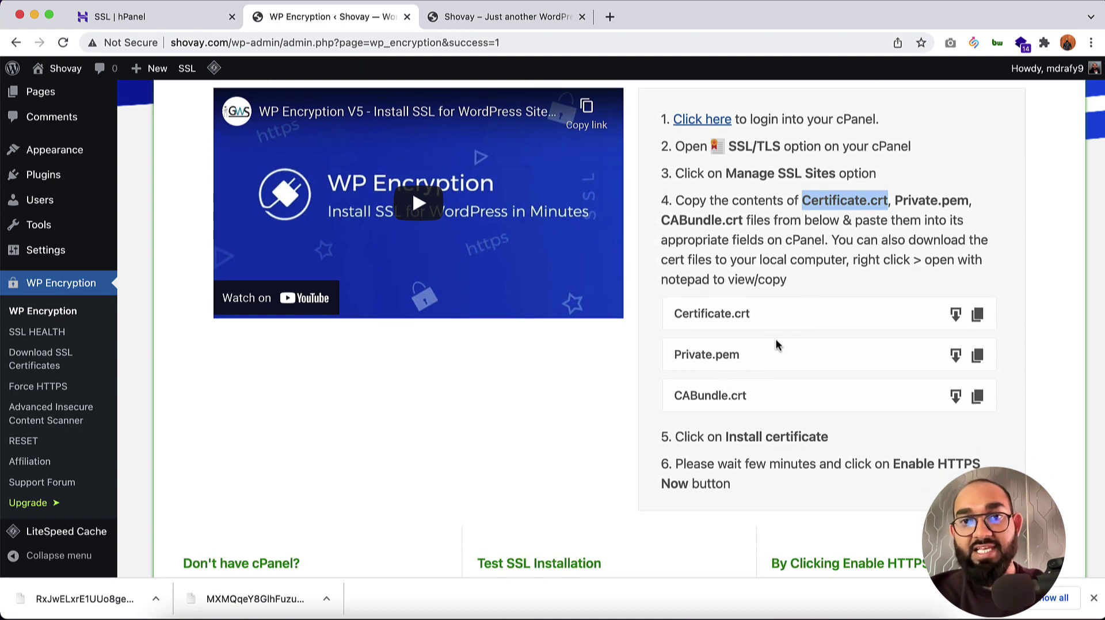
left_click(150, 17)
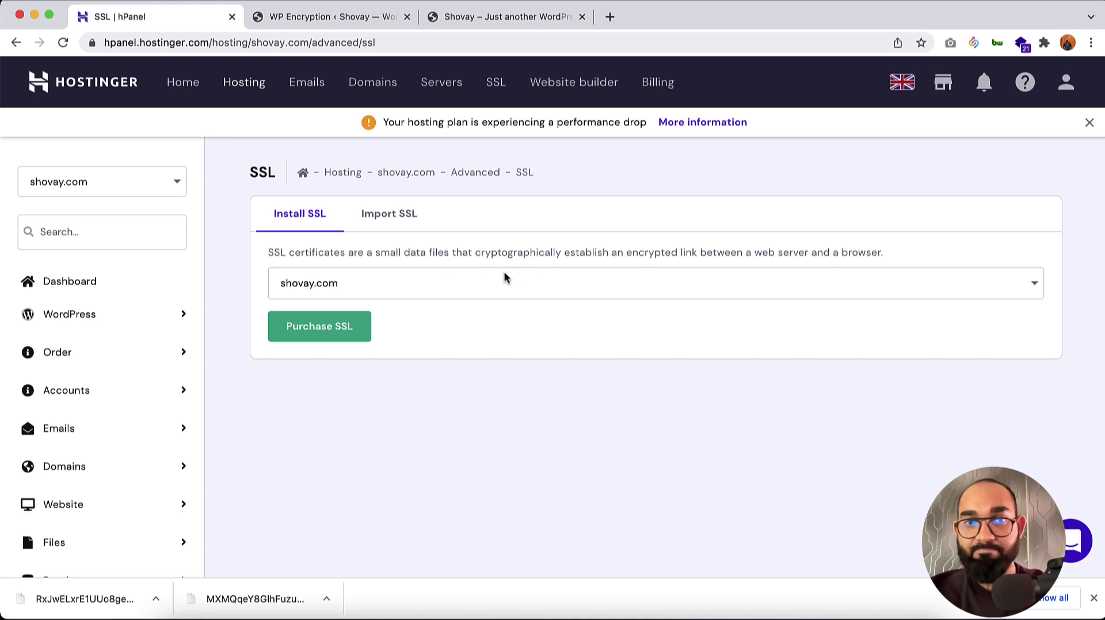
Choose to import an existing SSL certificate, then return to the WP Encryption certificate files
left_click(396, 221)
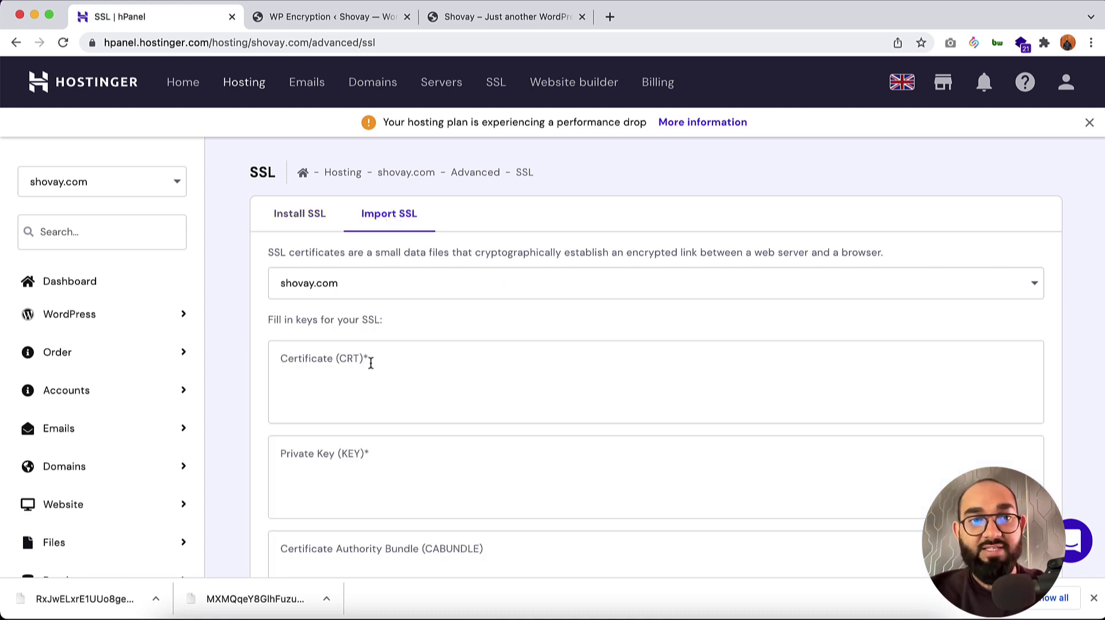
scroll(370, 363, "down", 3)
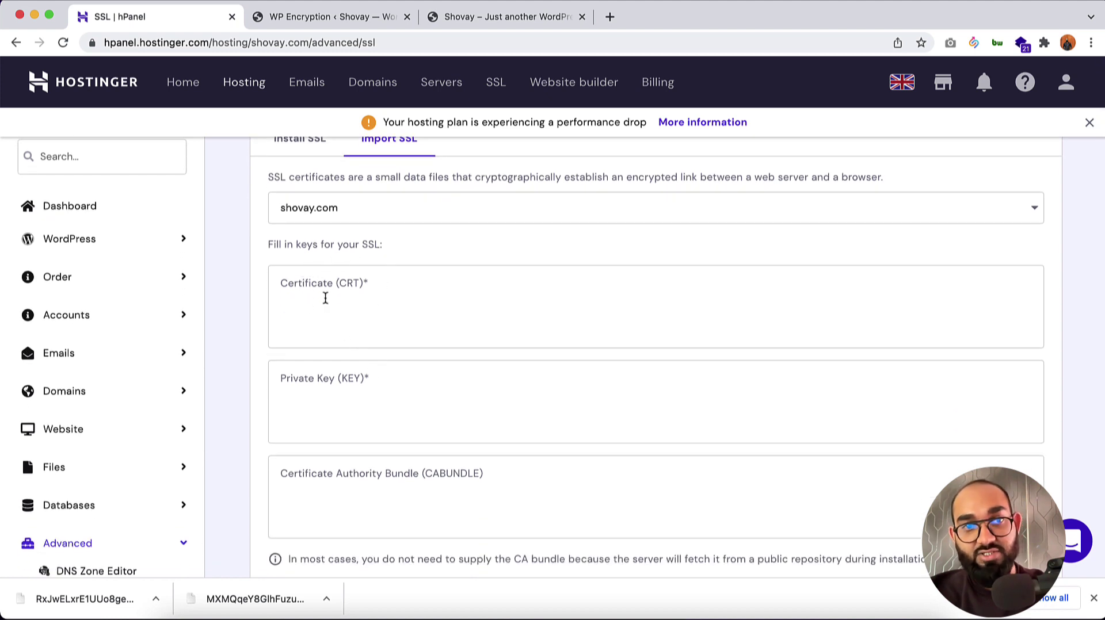
left_click(366, 23)
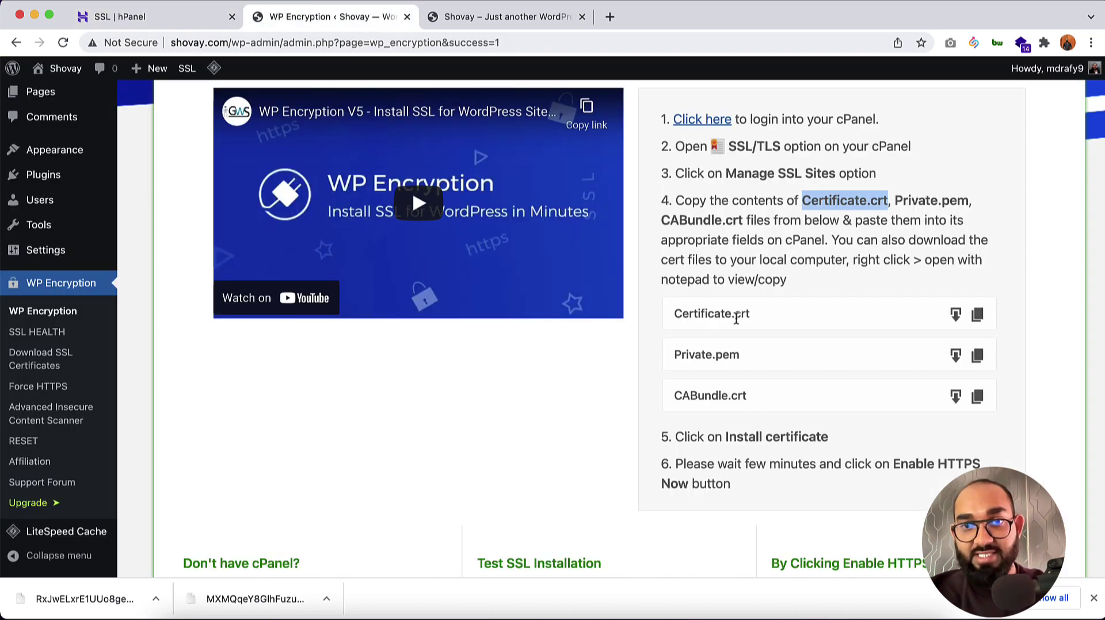
Paste the contents of Certificate.crt into hPanel's Certificate (CRT) field
left_click(978, 317)
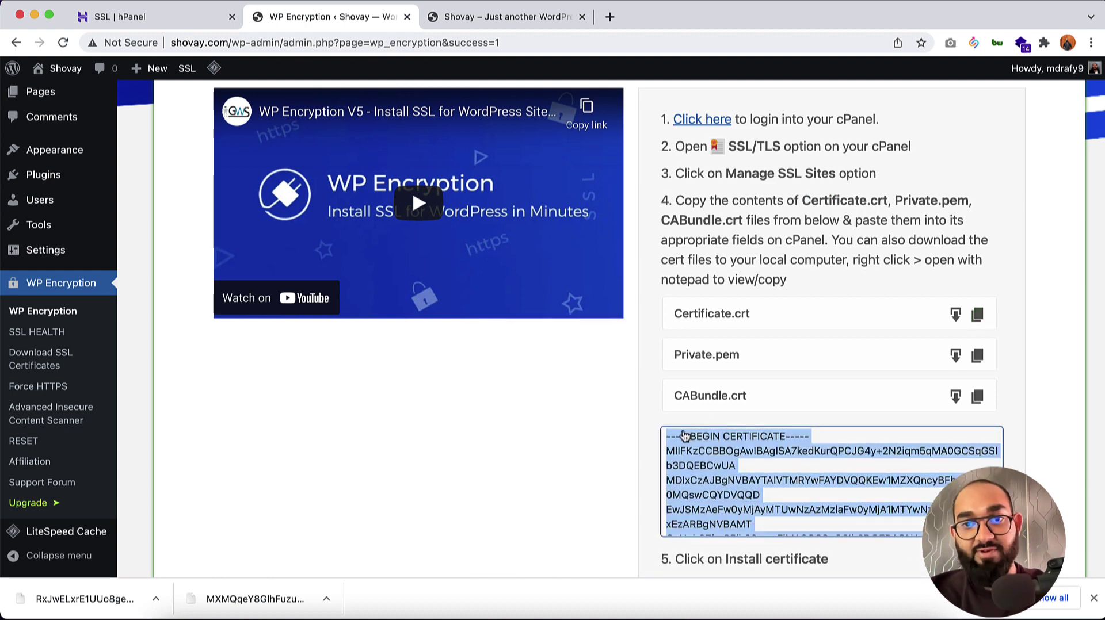
left_click(169, 21)
left_click(400, 289)
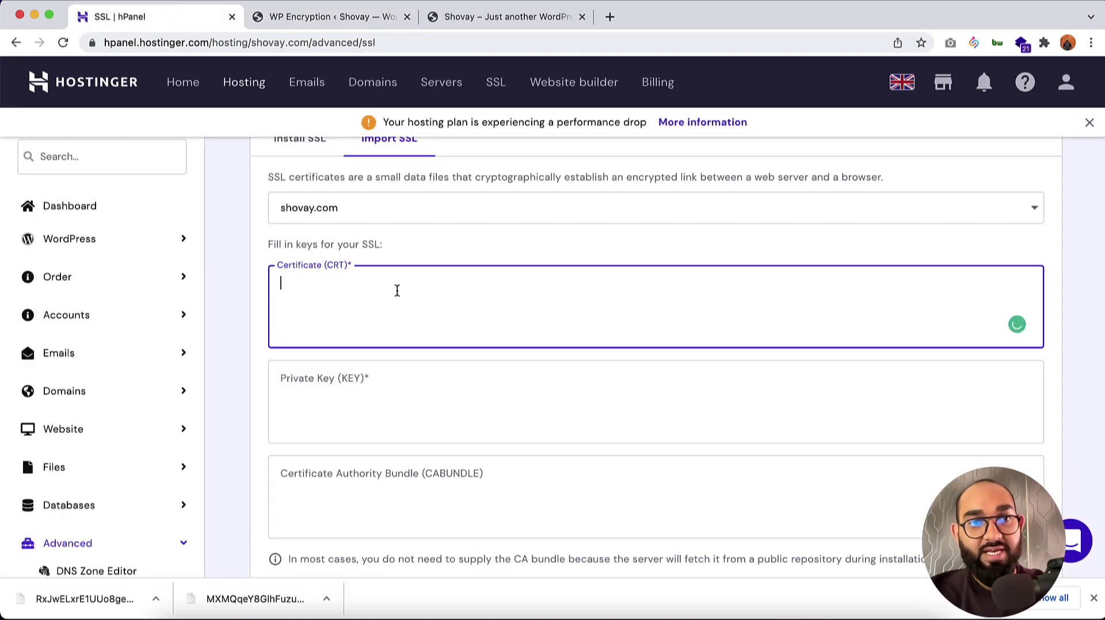
right_click(401, 291)
left_click(438, 394)
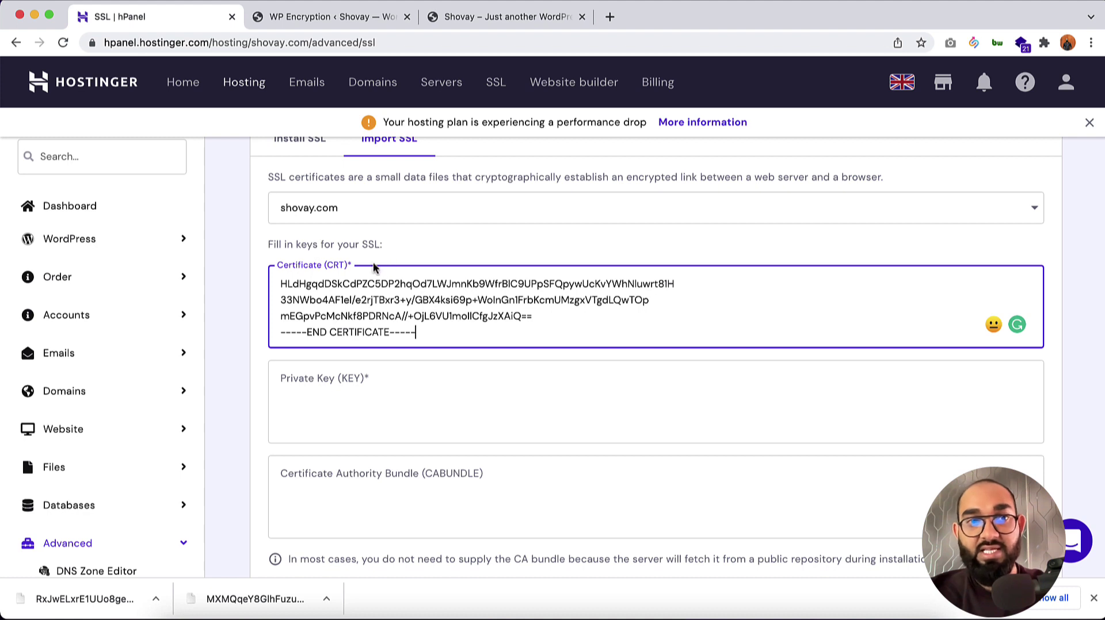
Paste the contents of Private.pem into the Private Key field
scroll(379, 369, "down", 3)
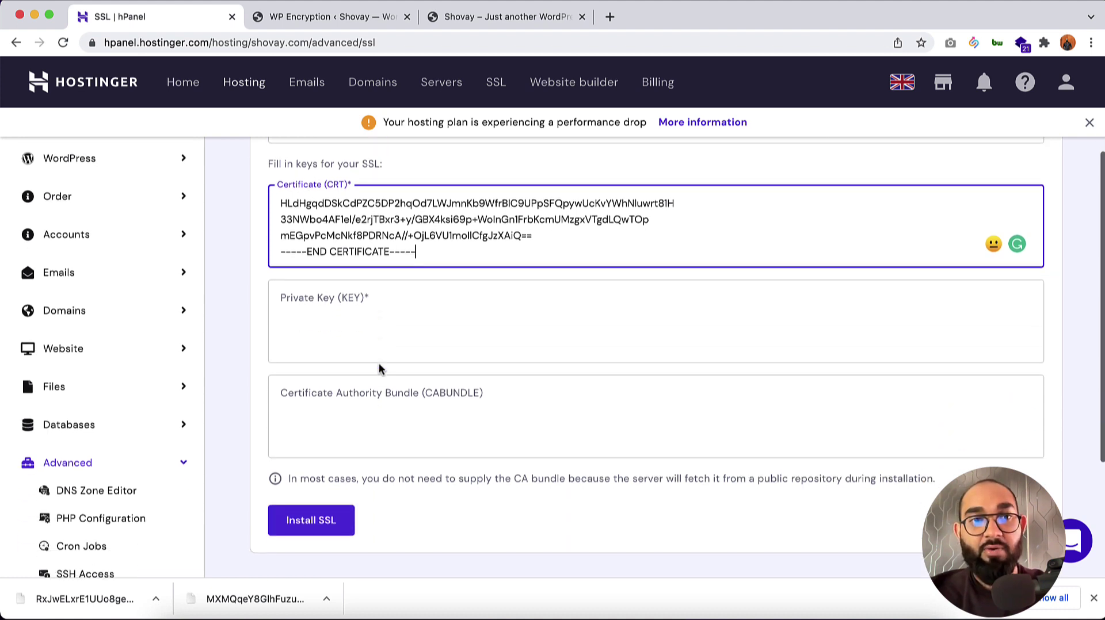
left_click(377, 309)
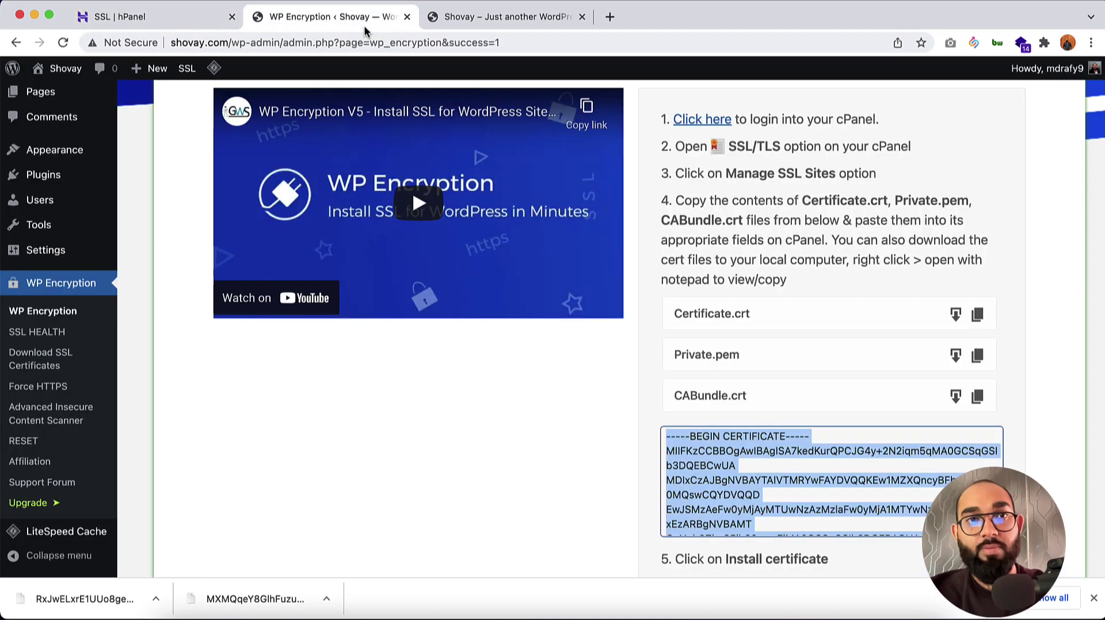
left_click(365, 27)
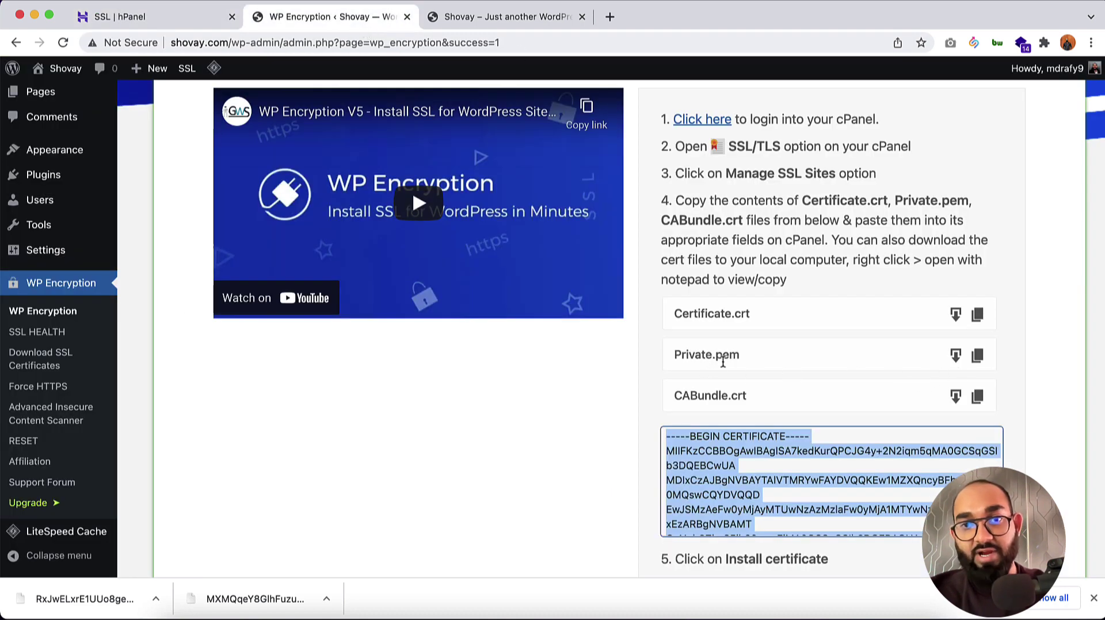
left_click(978, 356)
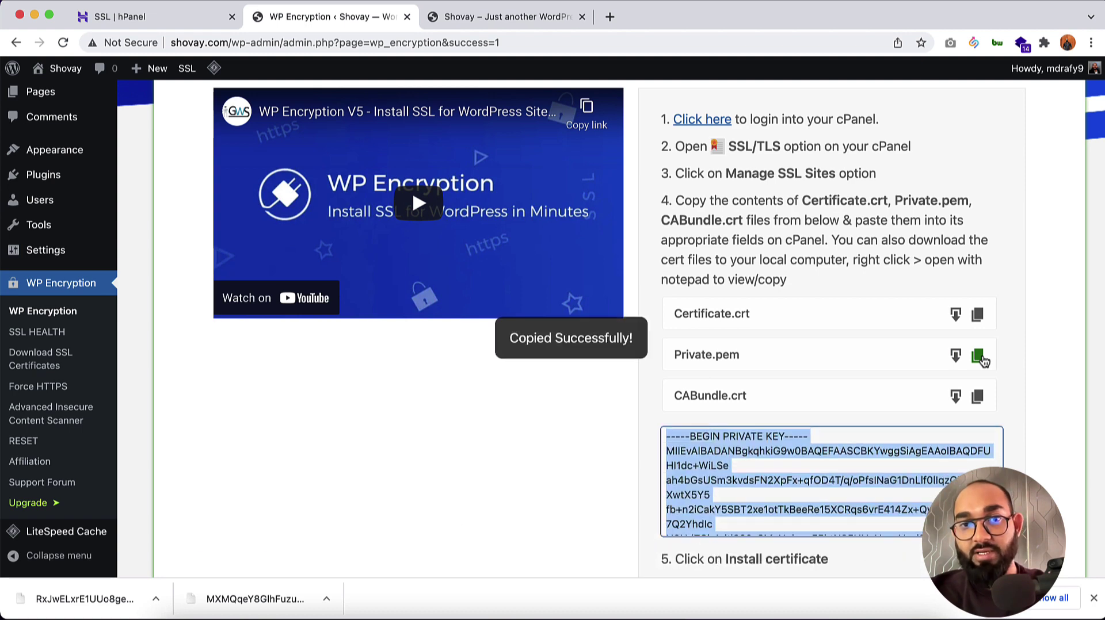
left_click(148, 23)
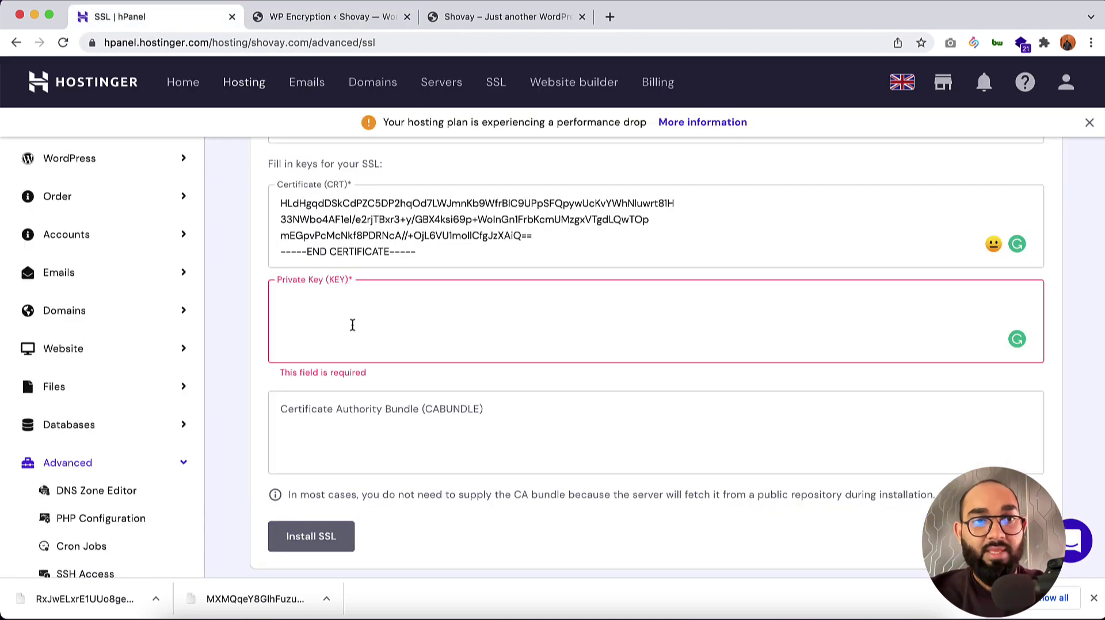
right_click(353, 326)
left_click(393, 429)
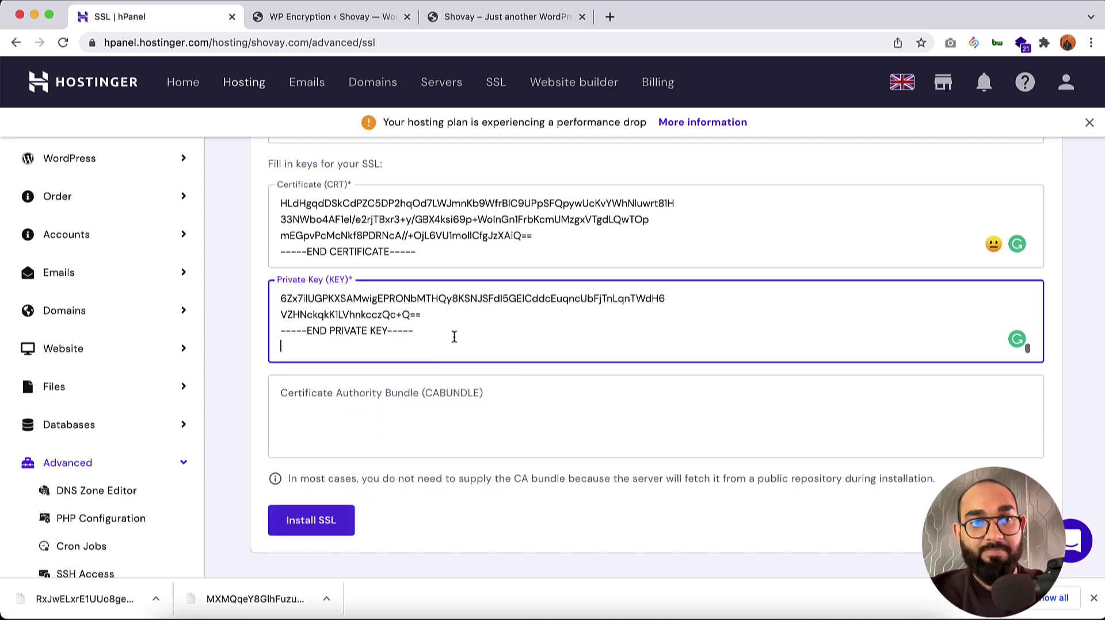
Paste the contents of CABundle.crt into the Certificate Authority Bundle field
left_click(377, 17)
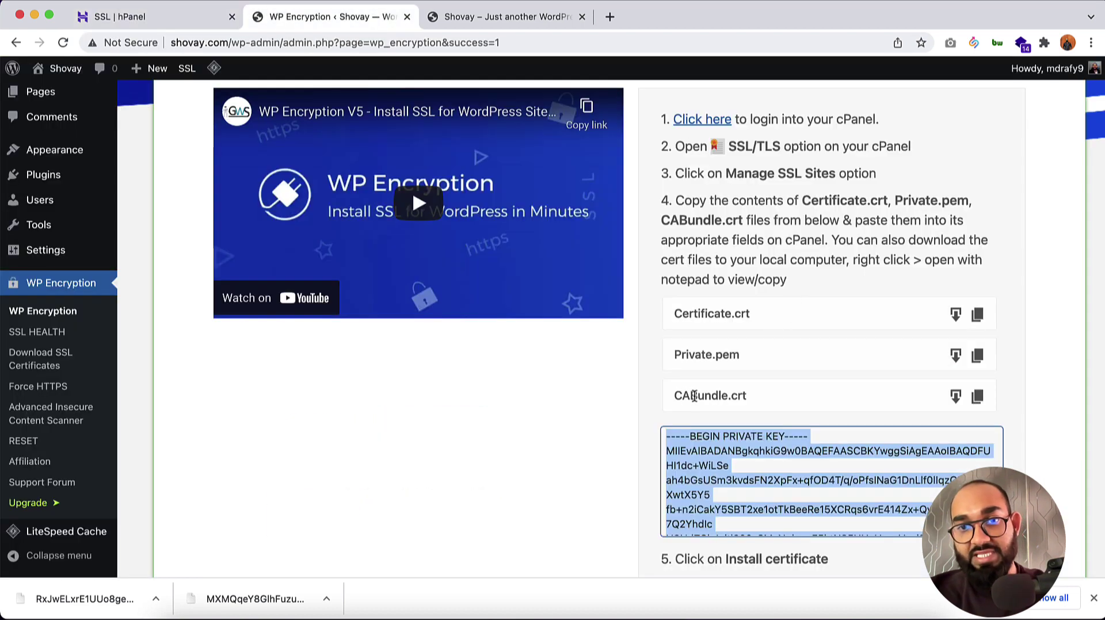
left_click(977, 397)
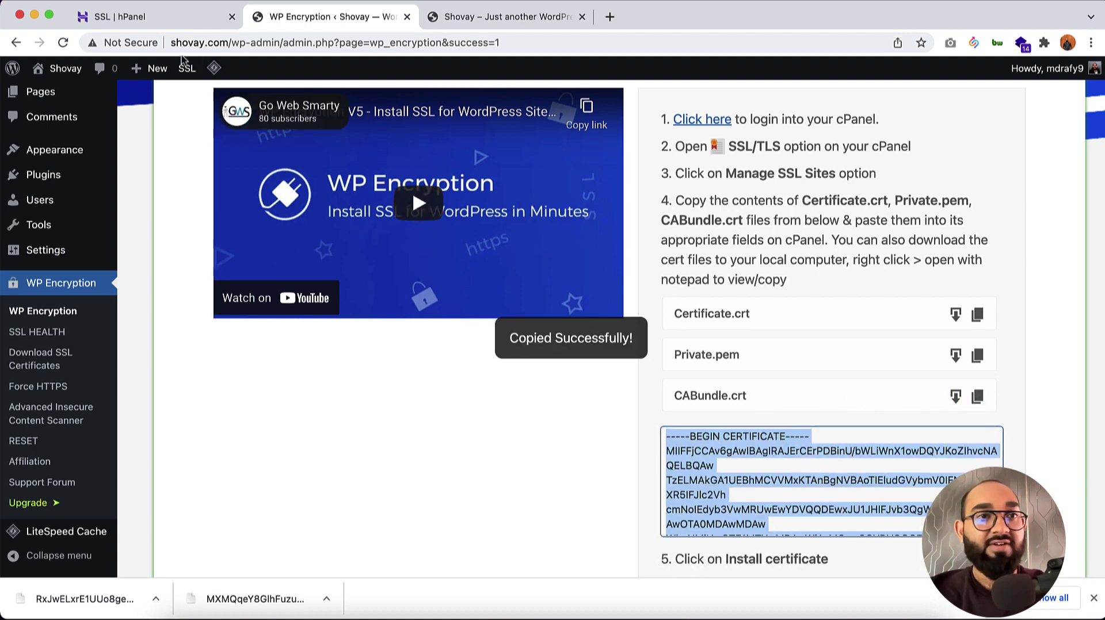
left_click(164, 22)
left_click(341, 403)
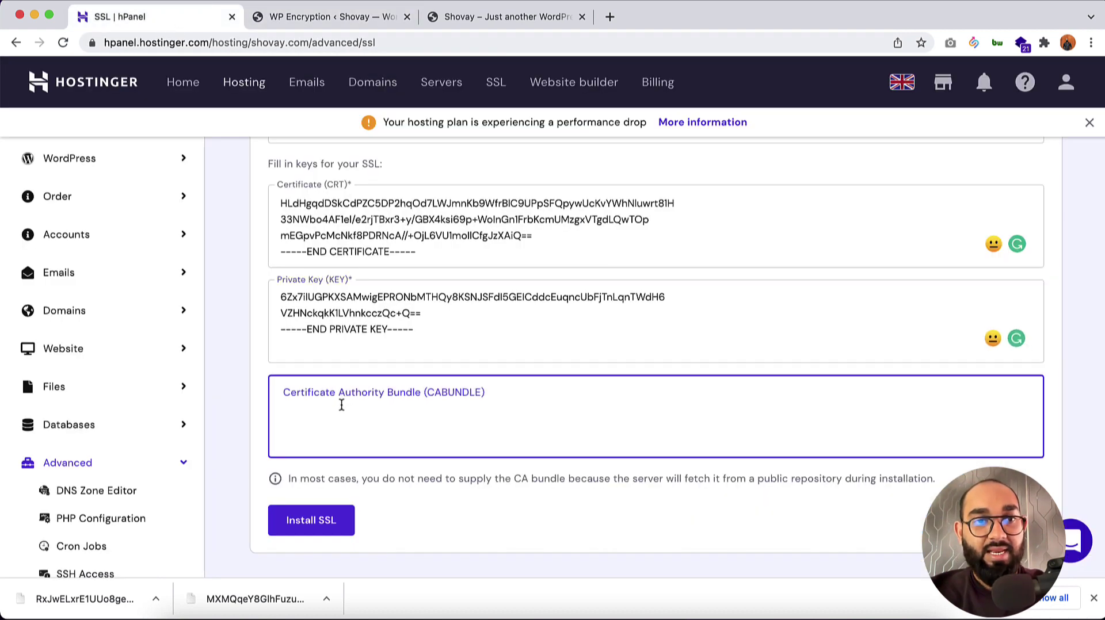
right_click(341, 405)
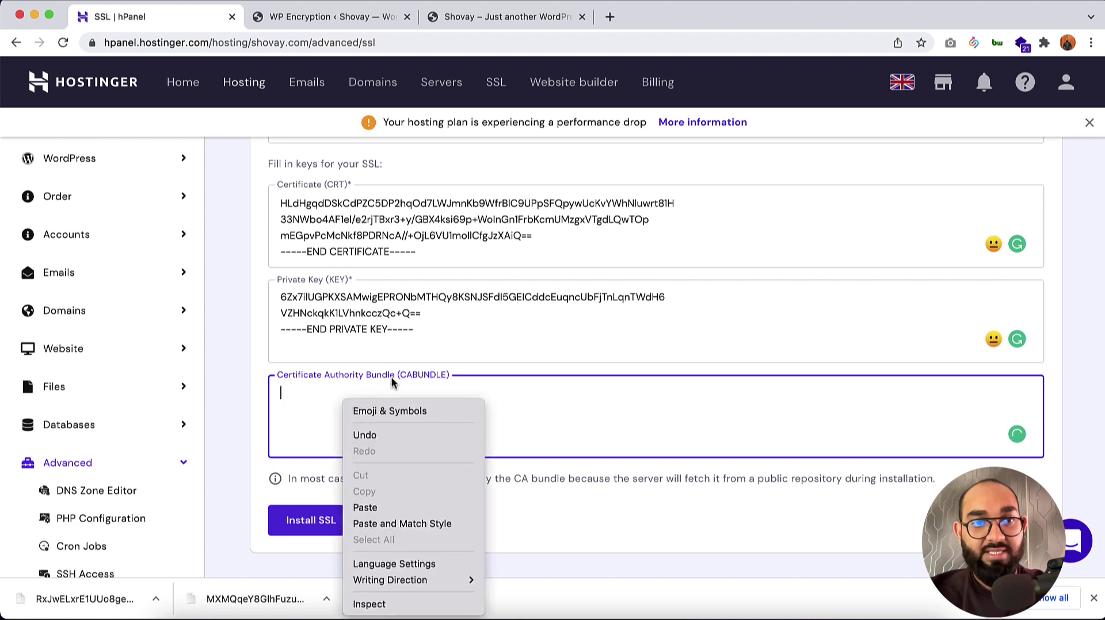
left_click(382, 509)
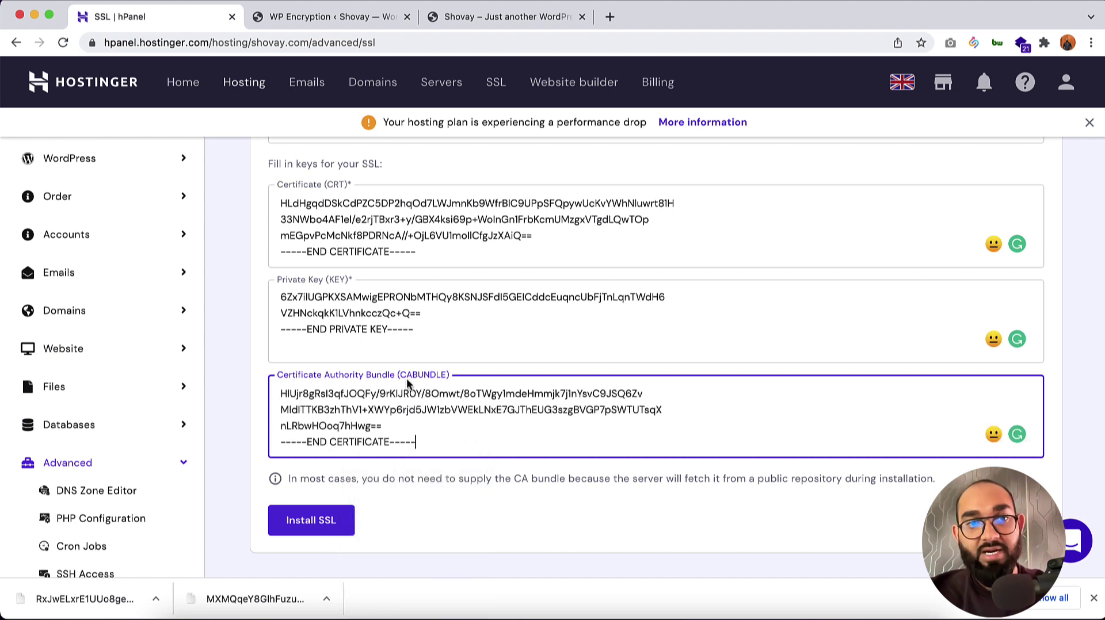
left_click(360, 25)
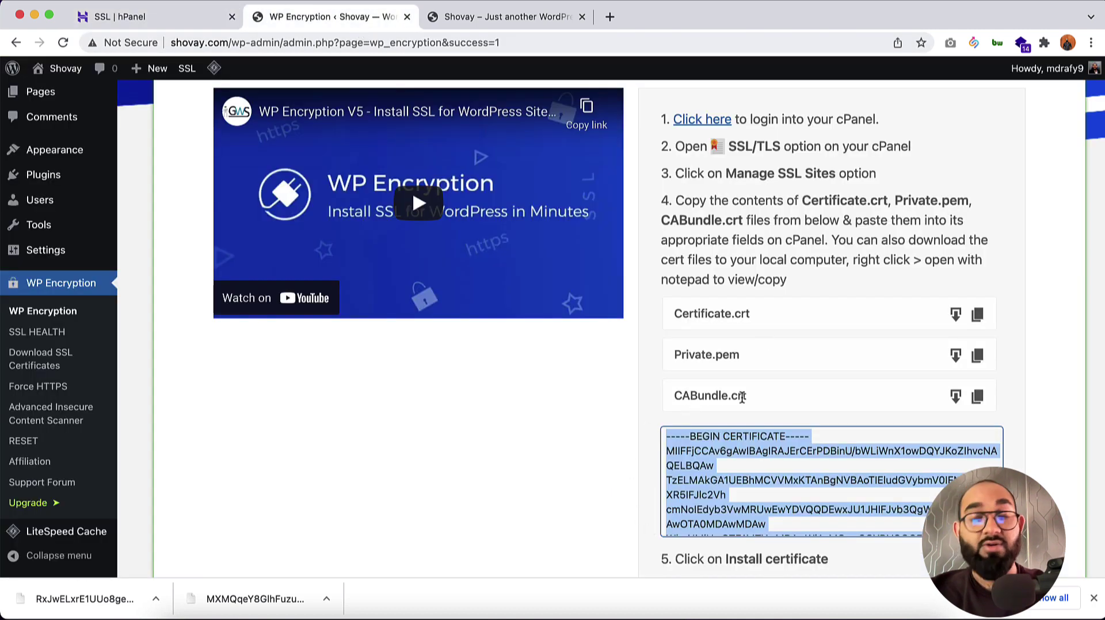
left_click(179, 23)
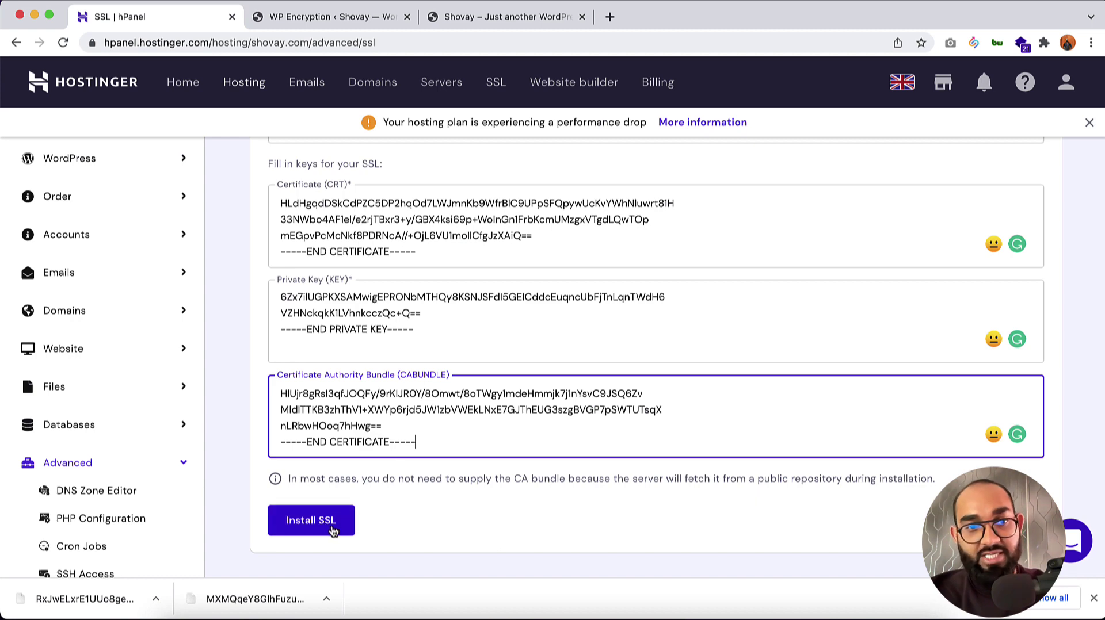
left_click(332, 530)
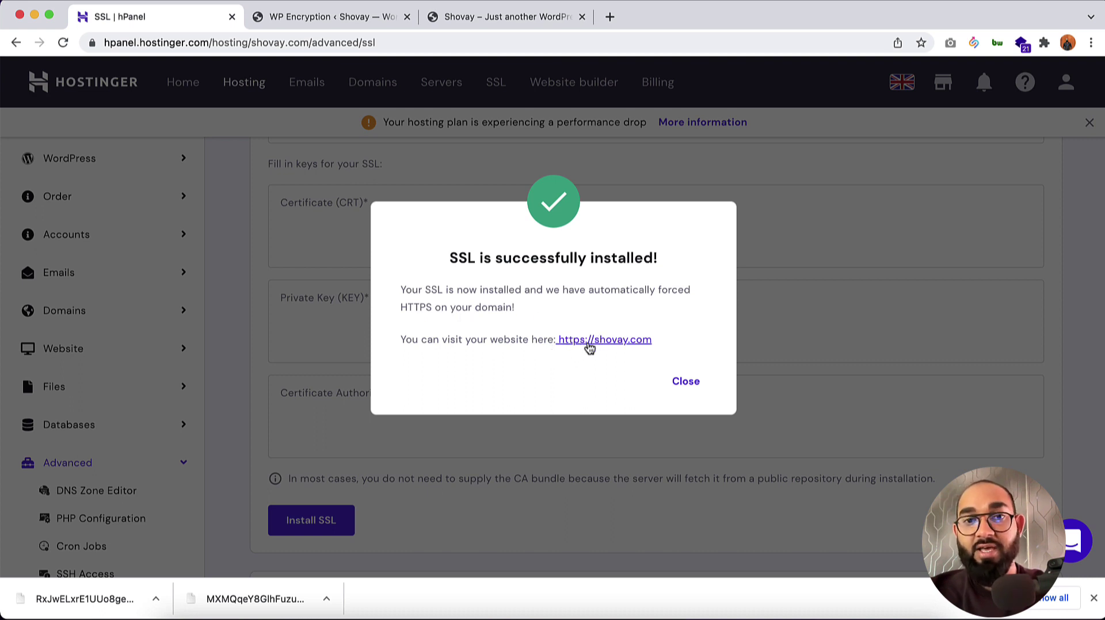
left_click(584, 344)
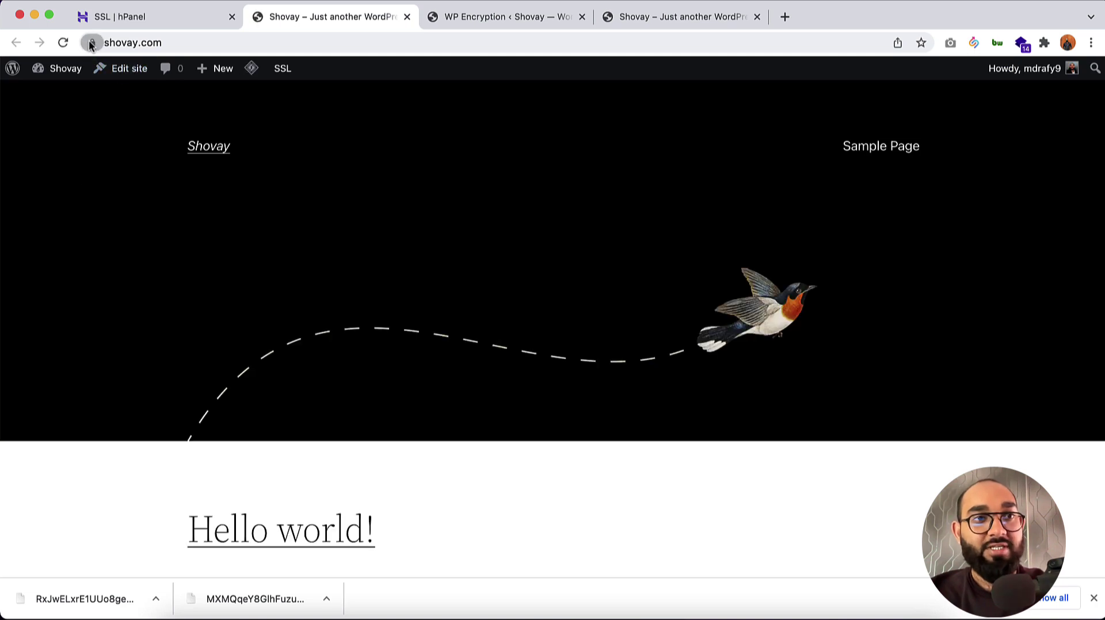
View shovay.com's connection details from the address-bar padlock to confirm it's secure
left_click(91, 42)
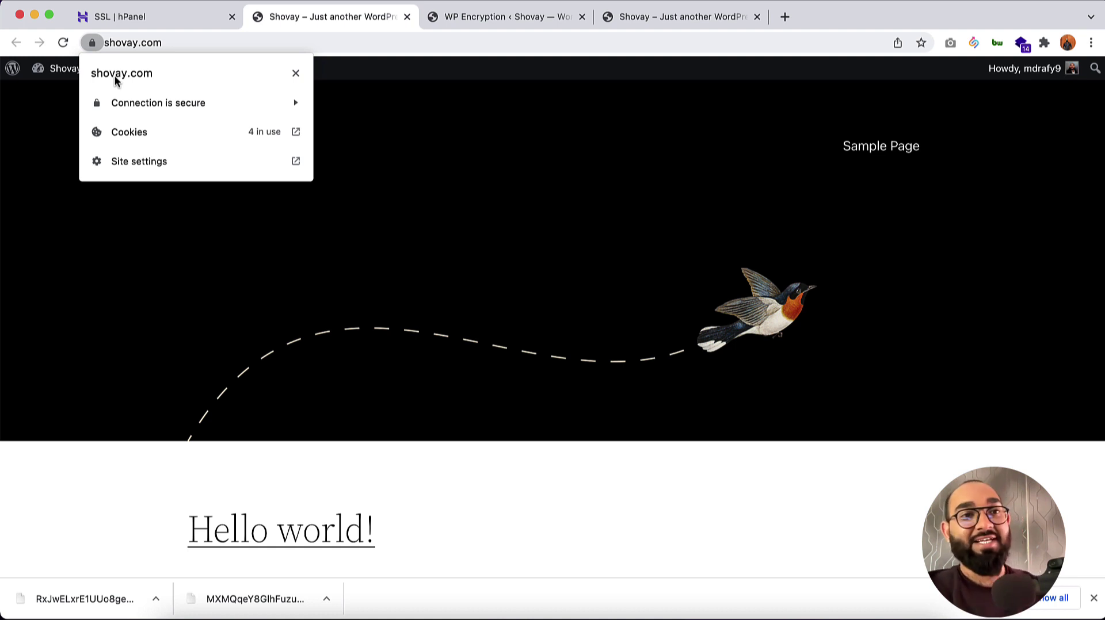
left_click(87, 245)
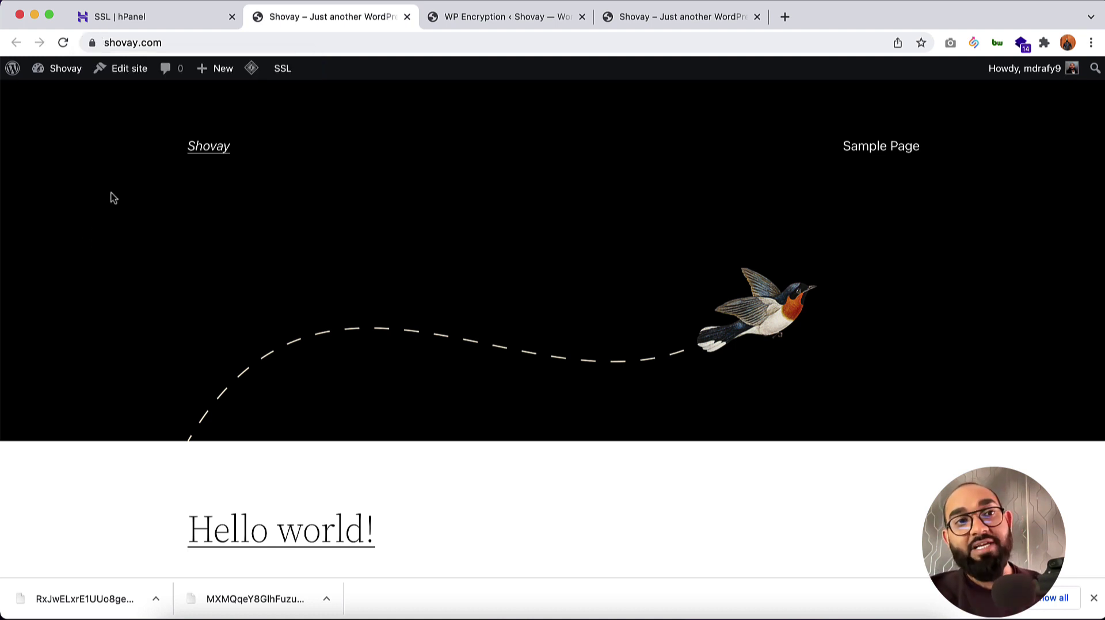
left_click(91, 43)
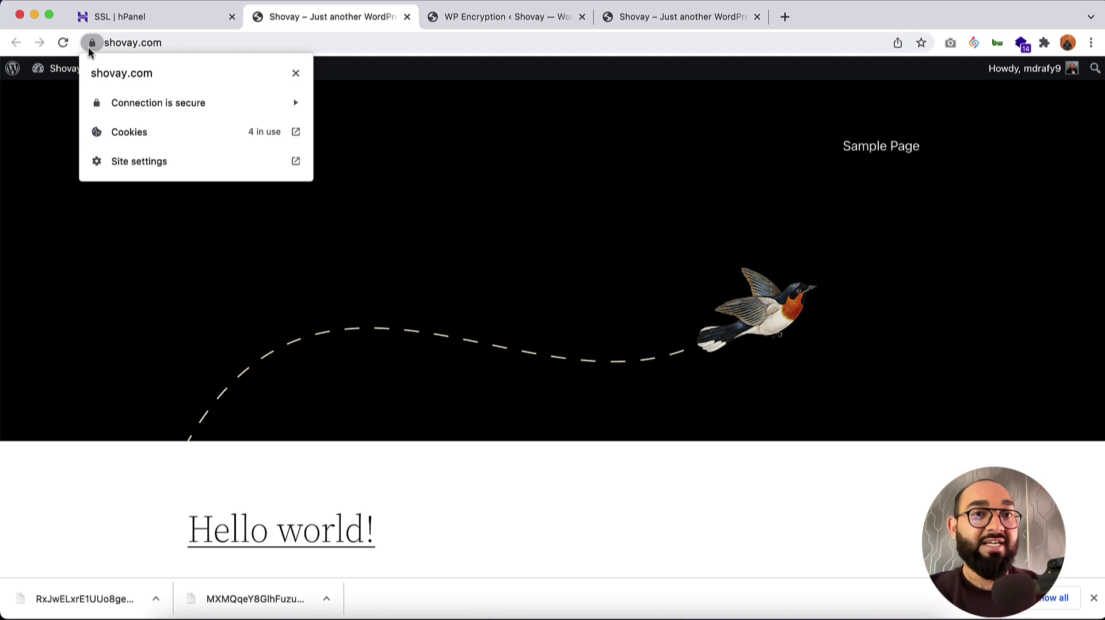